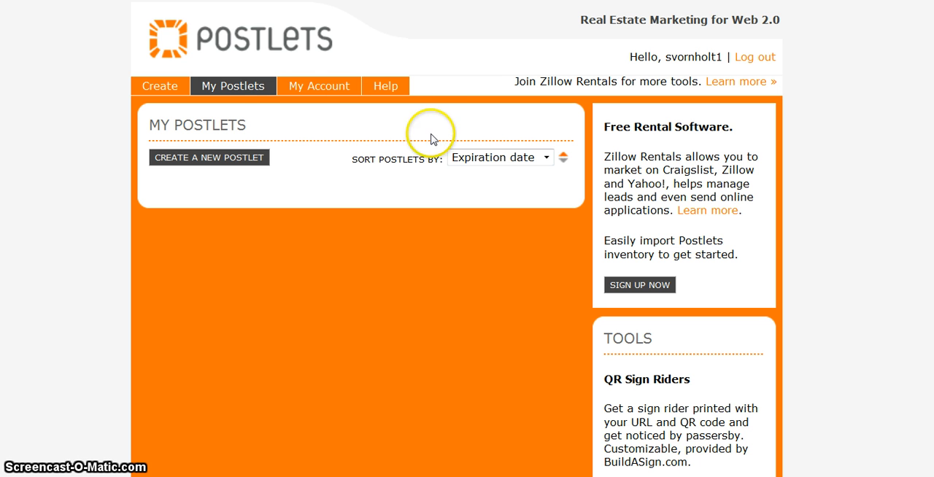
Start a new postlet and replace the last four digits of the contact phone number.
{"action": "left_click", "coordinate": [472, 169]}
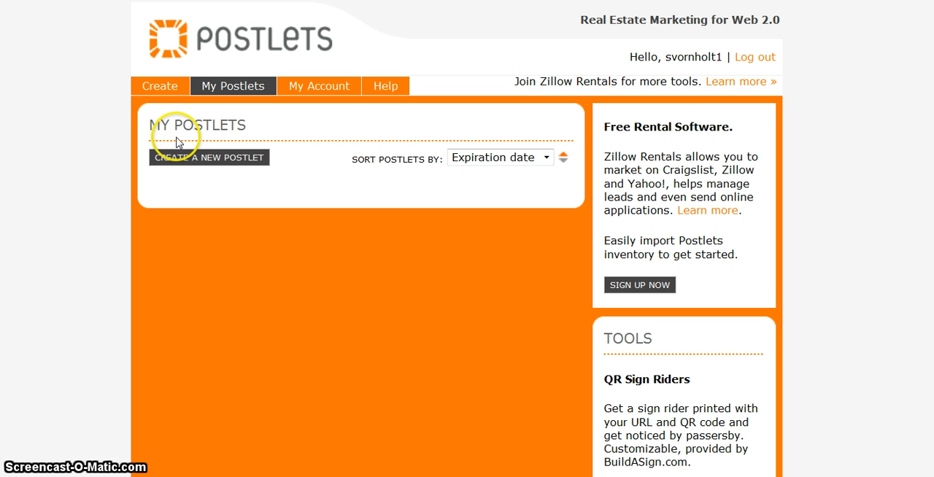
{"action": "left_click", "coordinate": [156, 86]}
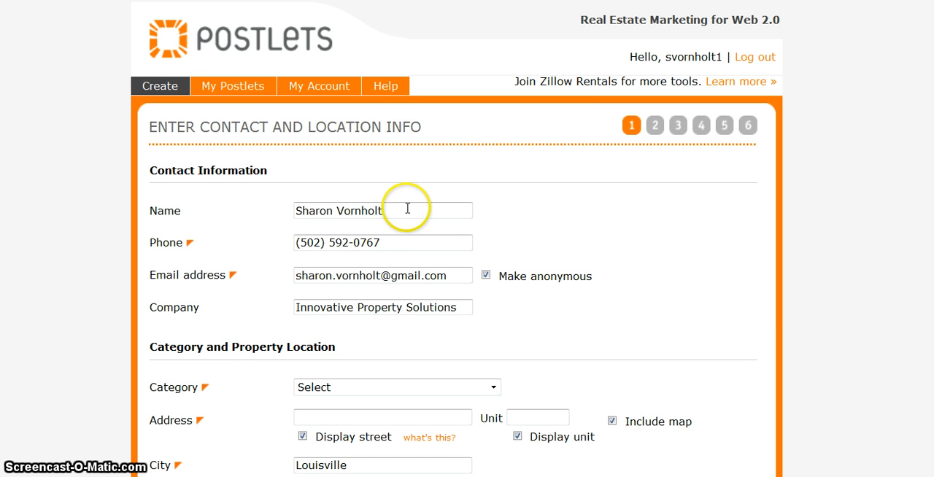
{"action": "left_click", "coordinate": [389, 241]}
{"action": "key", "text": "BackSpace"}
{"action": "key", "text": "BackSpace"}
{"action": "key", "text": "BackSpace"}
{"action": "key", "text": "BackSpace"}
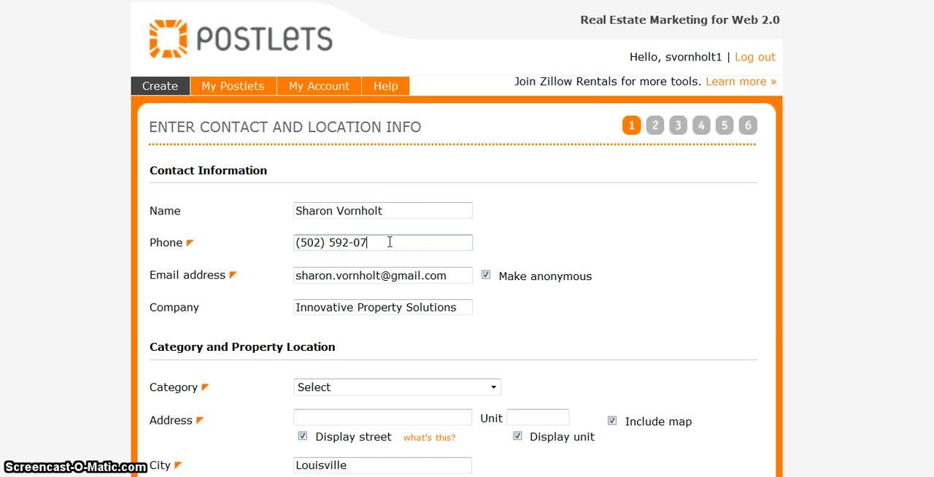
{"action": "type", "text": "2222"}
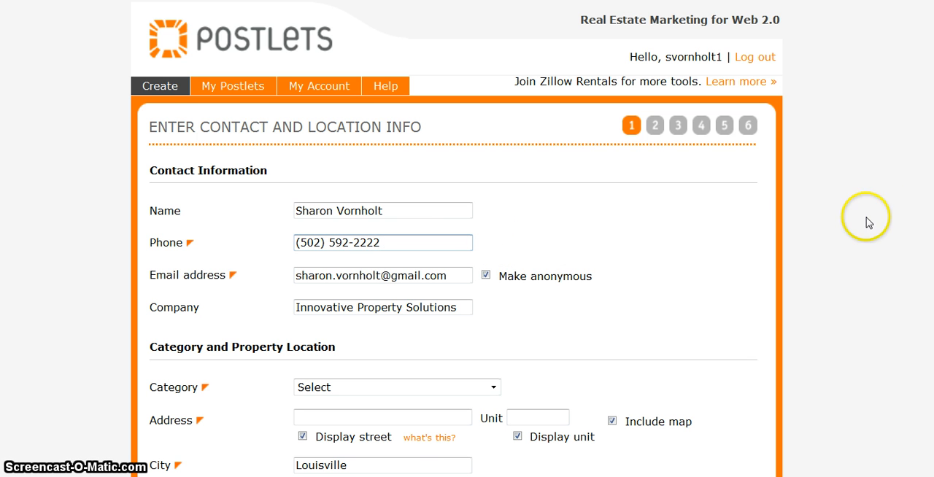
Set the listing category to Real Estate for Sale - Residential.
{"action": "scroll", "coordinate": [467, 239], "scroll_direction": "down", "scroll_amount": 1}
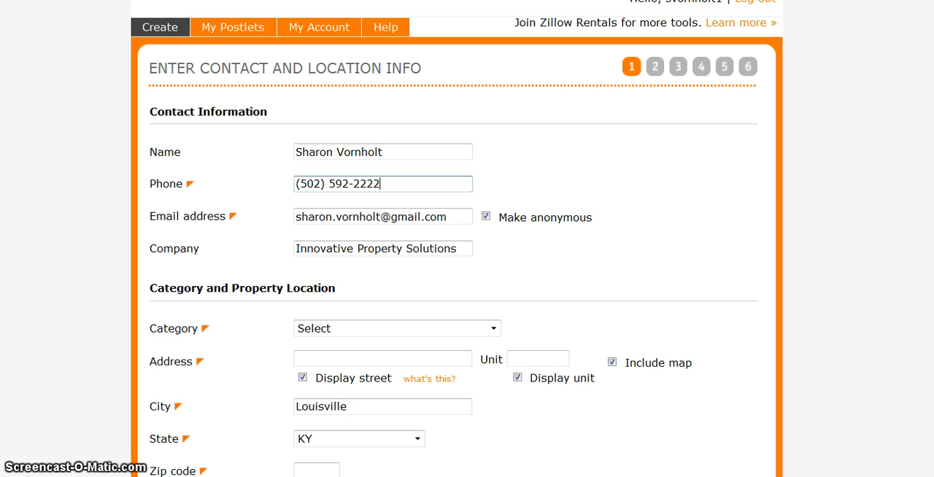
{"action": "scroll", "coordinate": [457, 238], "scroll_direction": "down", "scroll_amount": 1}
{"action": "scroll", "coordinate": [457, 239], "scroll_direction": "down", "scroll_amount": 1}
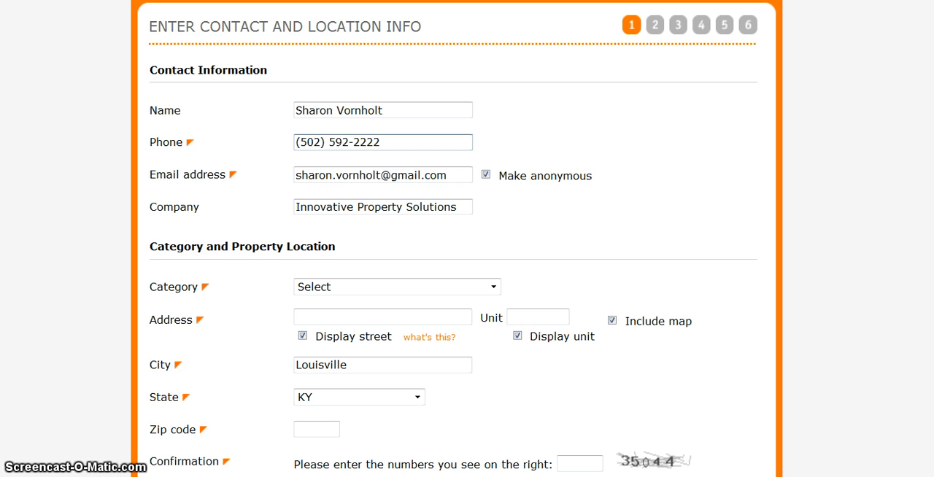
{"action": "scroll", "coordinate": [467, 238], "scroll_direction": "down", "scroll_amount": 3}
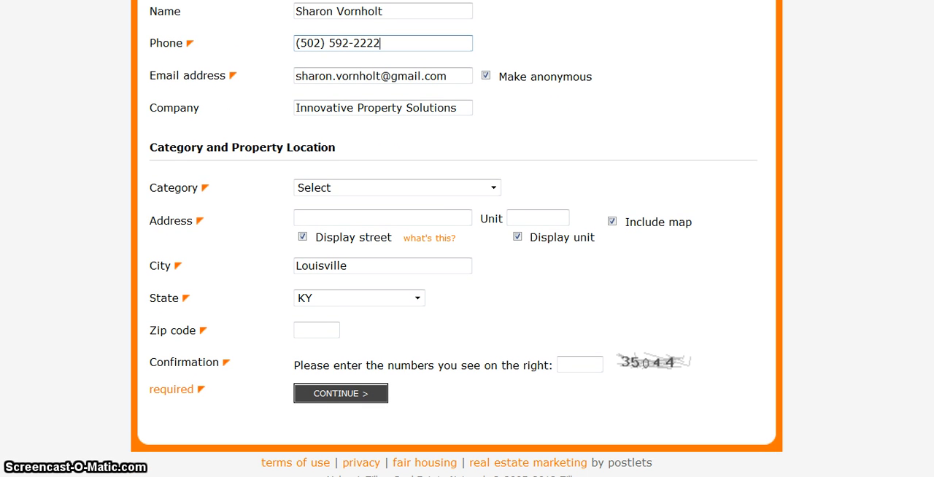
{"action": "left_click", "coordinate": [494, 188]}
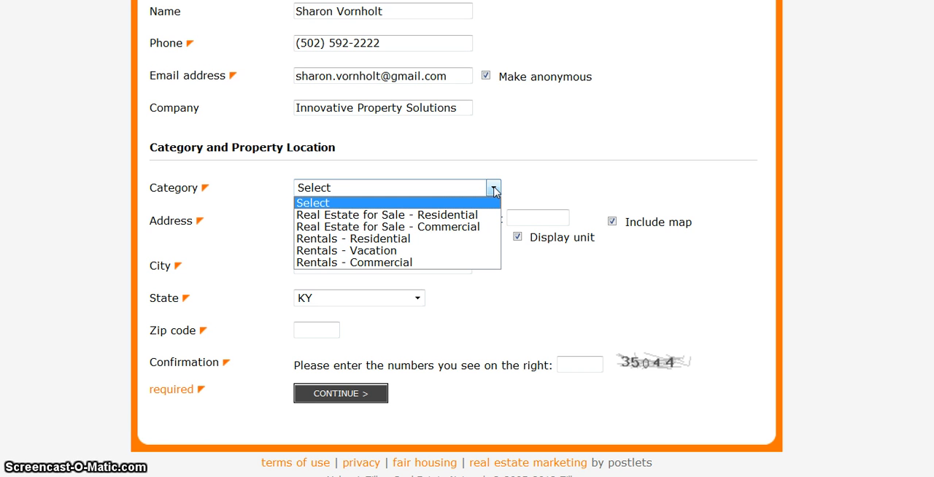
{"action": "left_click", "coordinate": [467, 214]}
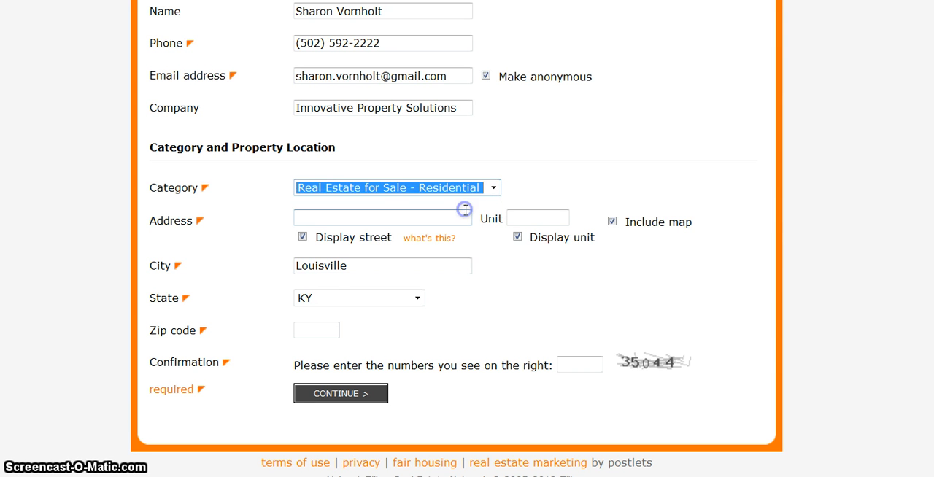
Enter the property's street address and turn off the display of the unit.
{"action": "left_click", "coordinate": [314, 217]}
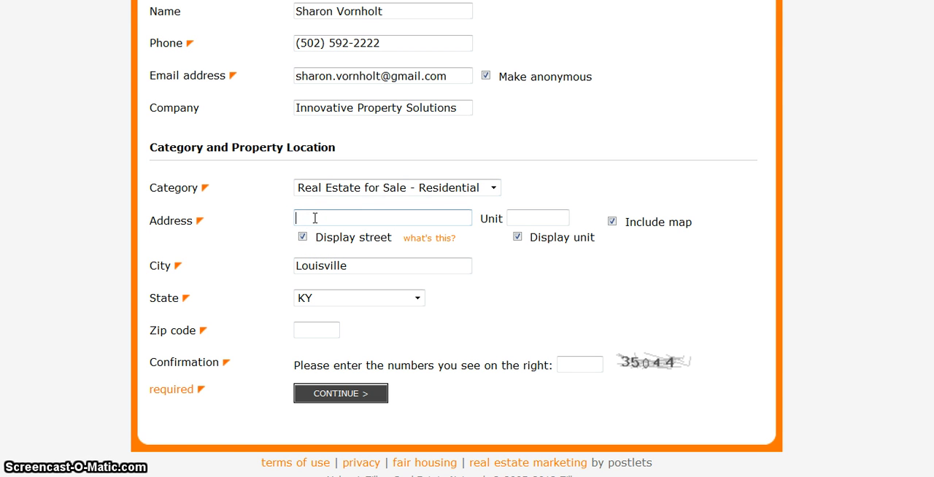
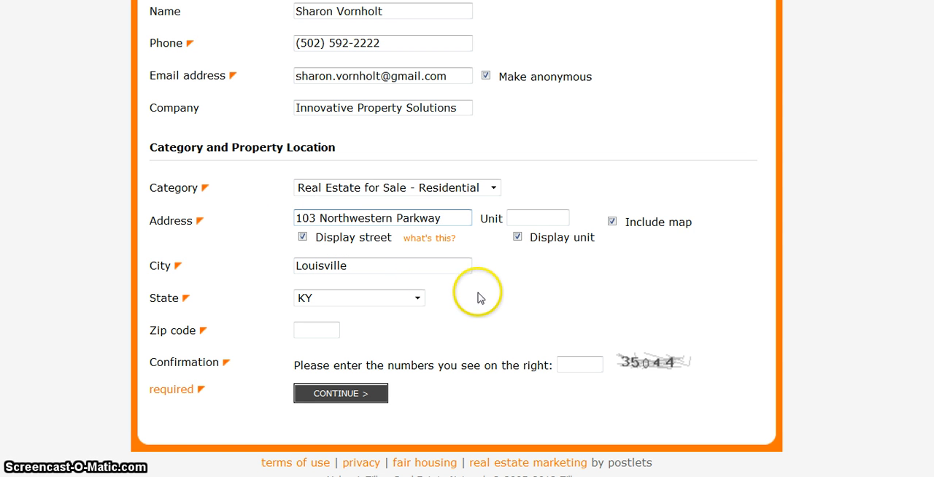
{"action": "left_click", "coordinate": [516, 236]}
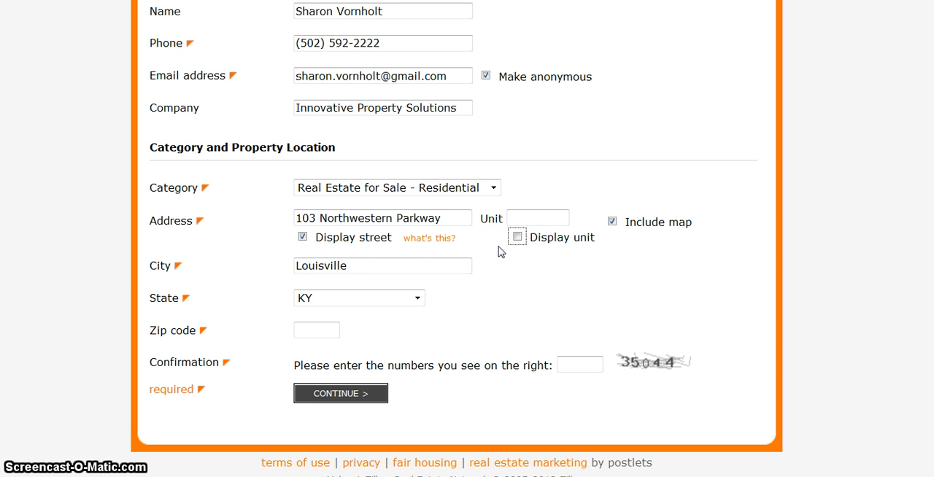
Enter the property's zip code in the location details.
{"action": "left_click", "coordinate": [371, 249]}
{"action": "left_click", "coordinate": [370, 267]}
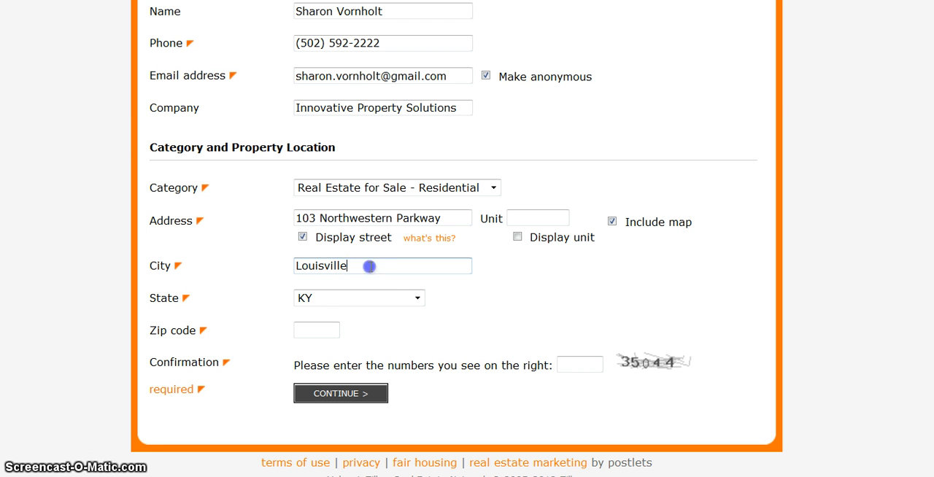
{"action": "left_click", "coordinate": [312, 333]}
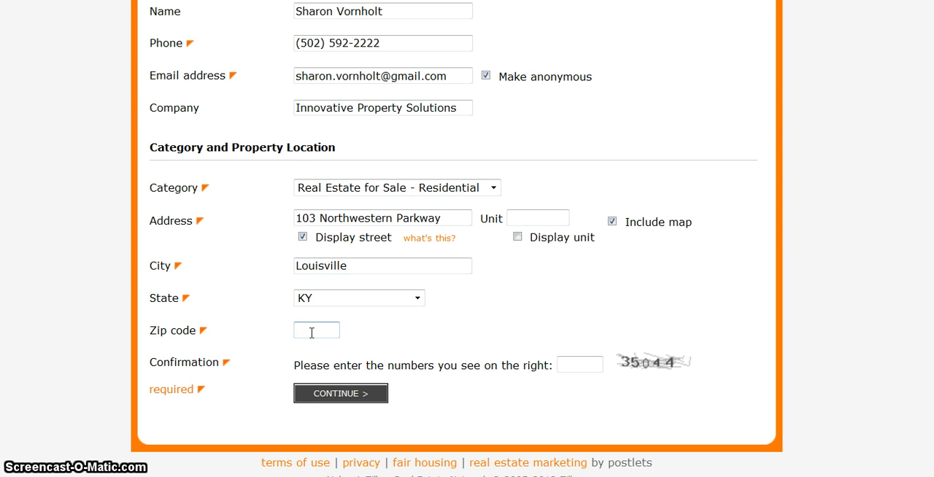
{"action": "type", "text": "212"}
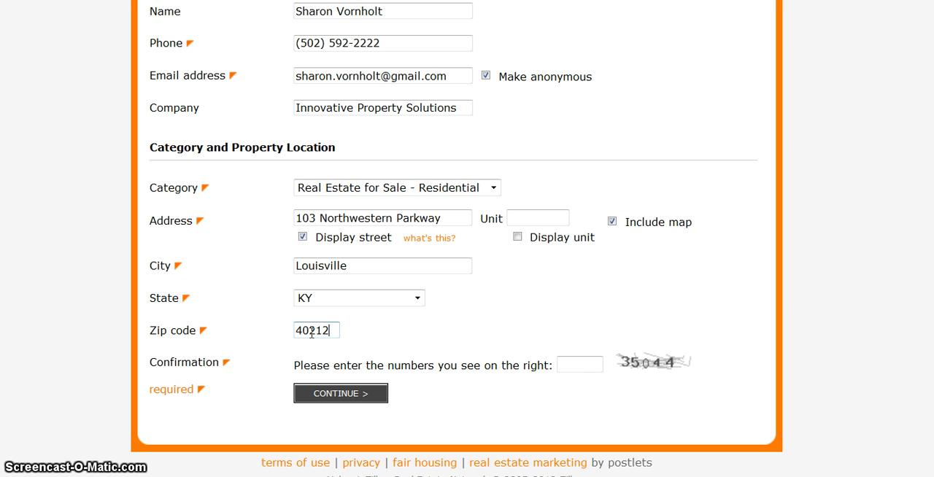
Enter the confirmation code shown in the image and continue to the real estate description.
{"action": "left_click", "coordinate": [572, 363]}
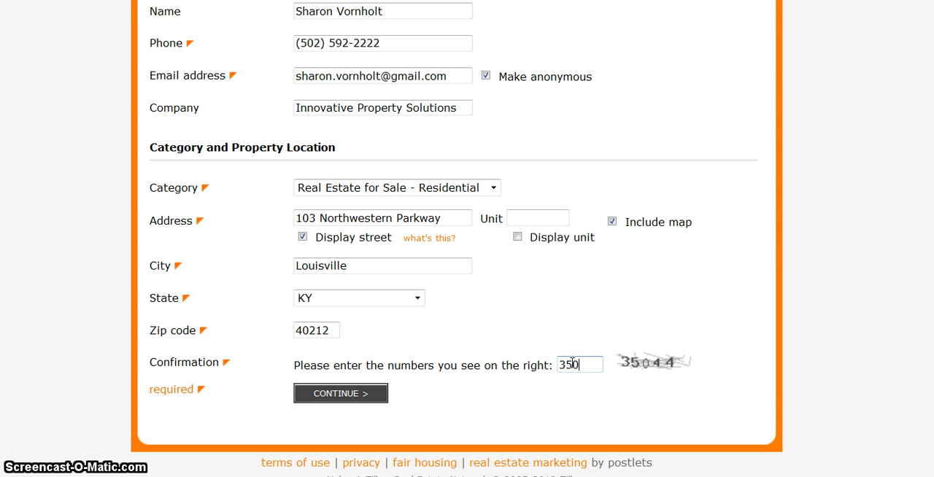
{"action": "type", "text": "35044"}
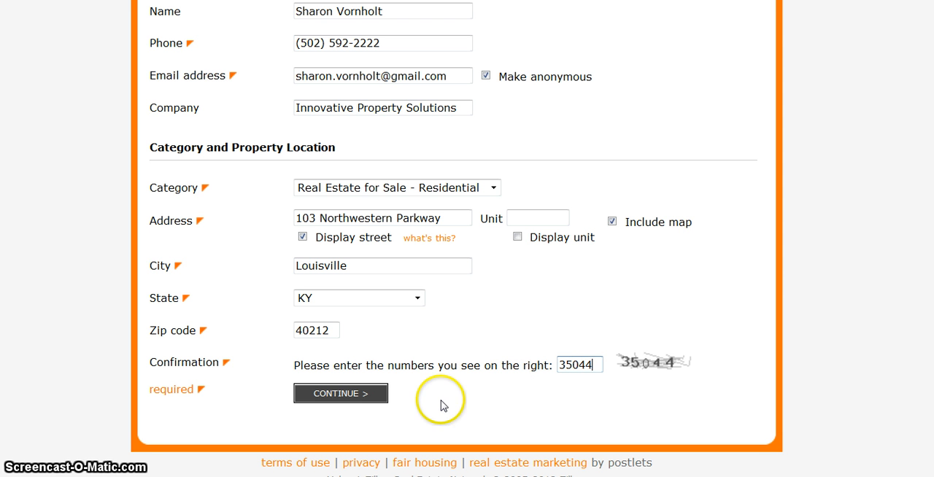
{"action": "left_click", "coordinate": [381, 395]}
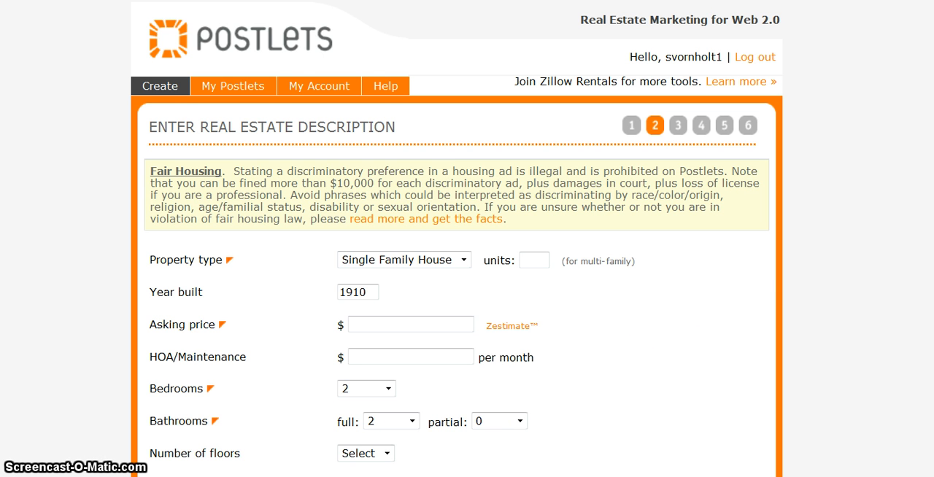
Check the property's Zestimate and set the asking price to $105000 and HOA/Maintenance to $0 per month.
{"action": "scroll", "coordinate": [457, 292], "scroll_direction": "down", "scroll_amount": 3}
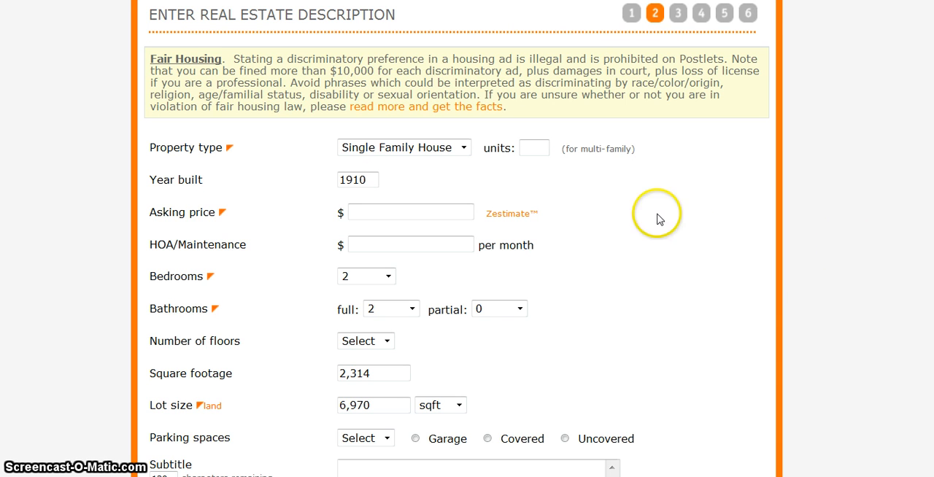
{"action": "mouse_move", "coordinate": [515, 216]}
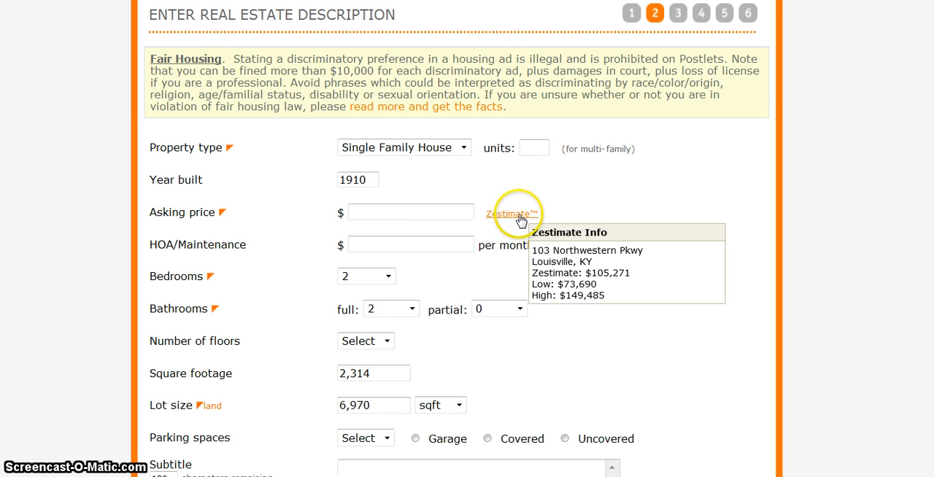
{"action": "left_click", "coordinate": [387, 211]}
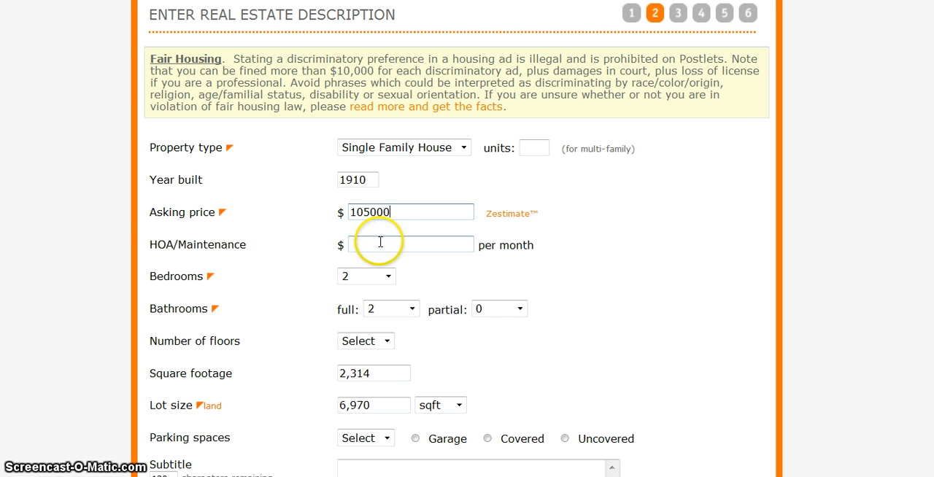
{"action": "left_click", "coordinate": [379, 241]}
{"action": "type", "text": "0"}
Set the property to 4 bedrooms and 2 floors.
{"action": "left_click", "coordinate": [388, 276]}
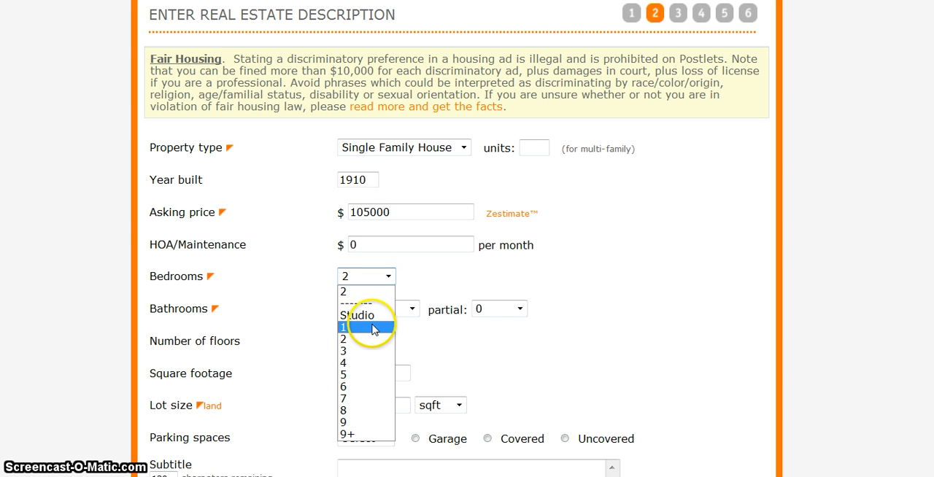
{"action": "left_click", "coordinate": [346, 364]}
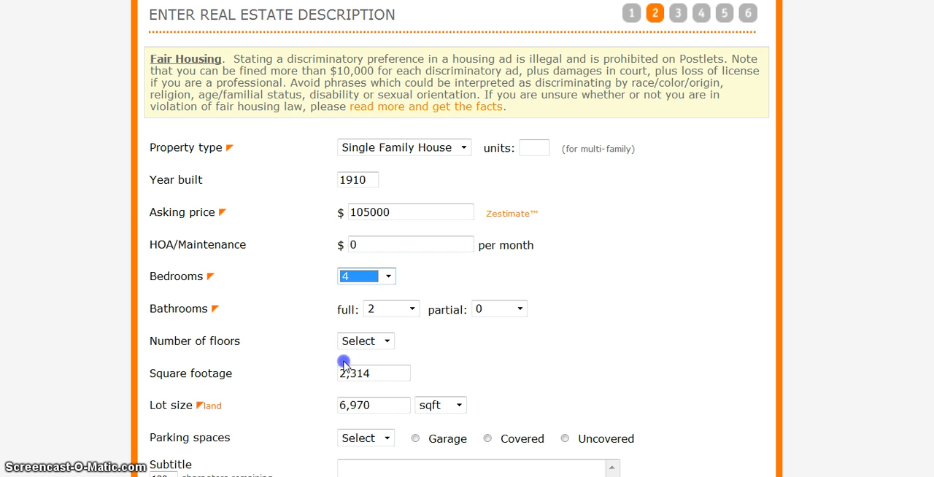
{"action": "left_click", "coordinate": [387, 342]}
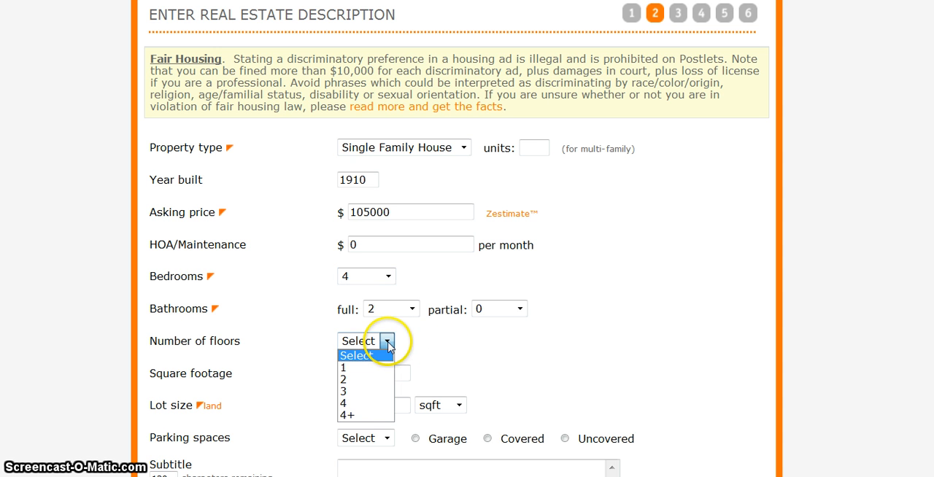
{"action": "left_click", "coordinate": [345, 379]}
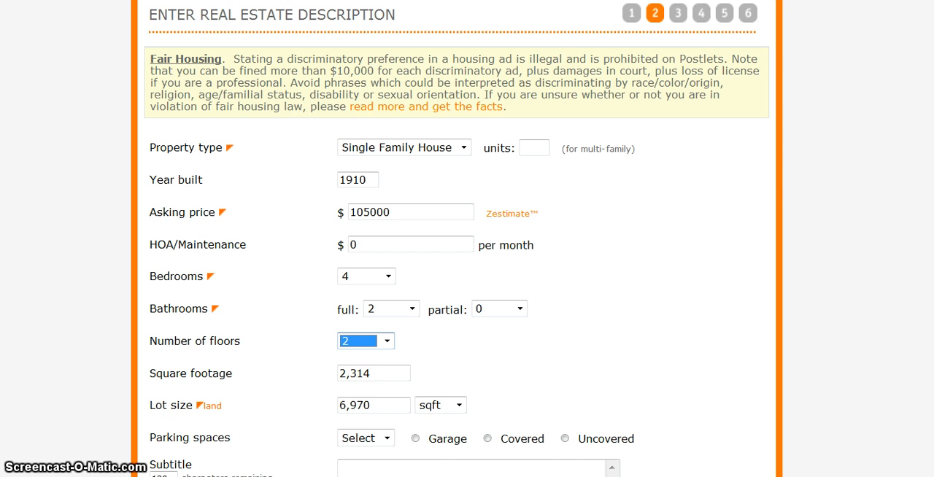
Set the parking spaces to 2 and the parking type to Garage.
{"action": "scroll", "coordinate": [457, 239], "scroll_direction": "down", "scroll_amount": 1}
{"action": "scroll", "coordinate": [456, 239], "scroll_direction": "down", "scroll_amount": 1}
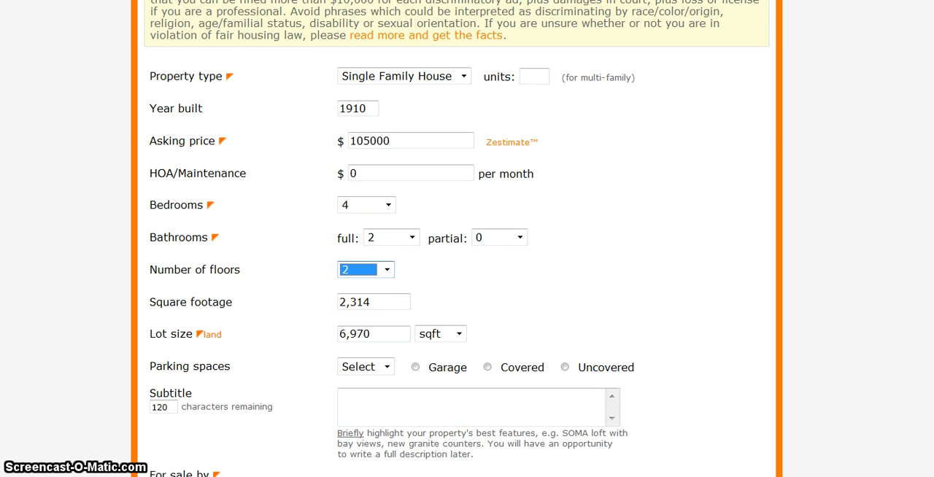
{"action": "left_click", "coordinate": [386, 367]}
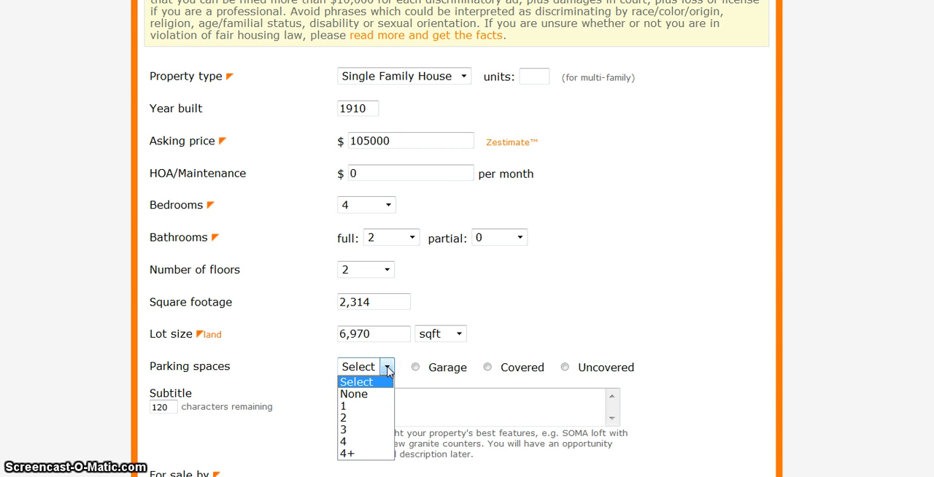
{"action": "left_click", "coordinate": [346, 418]}
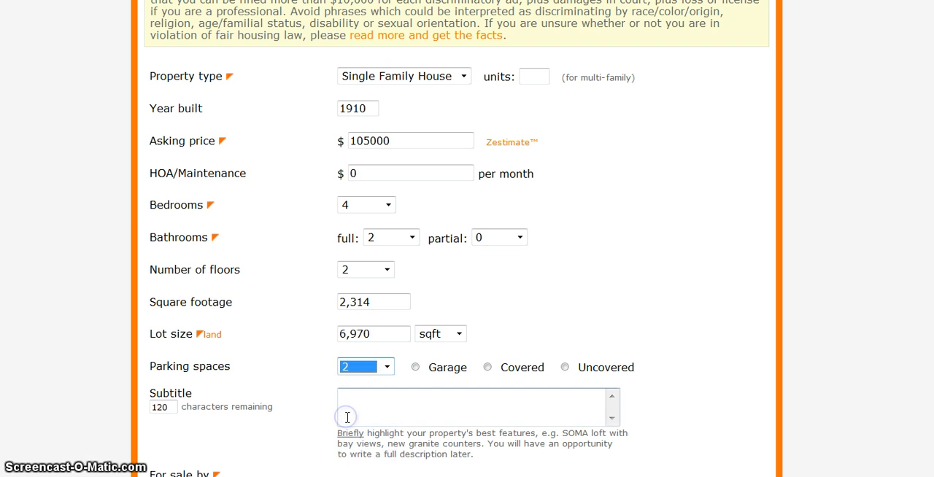
{"action": "left_click", "coordinate": [416, 368]}
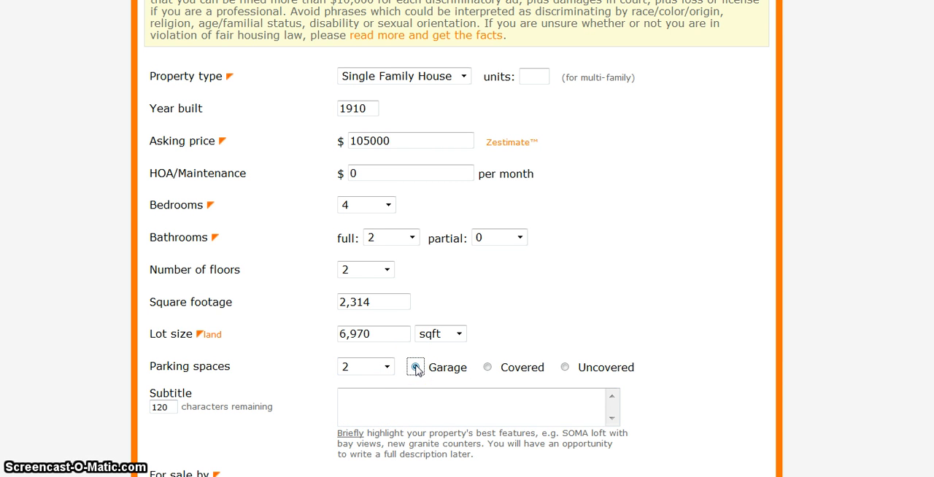
Enter "Great priced family home." as the listing's subtitle.
{"action": "left_click", "coordinate": [362, 415]}
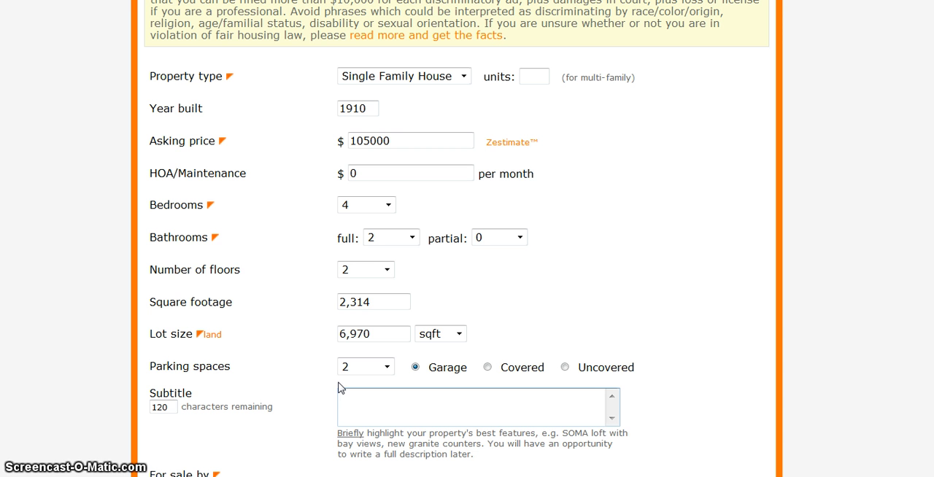
{"action": "left_click", "coordinate": [339, 383]}
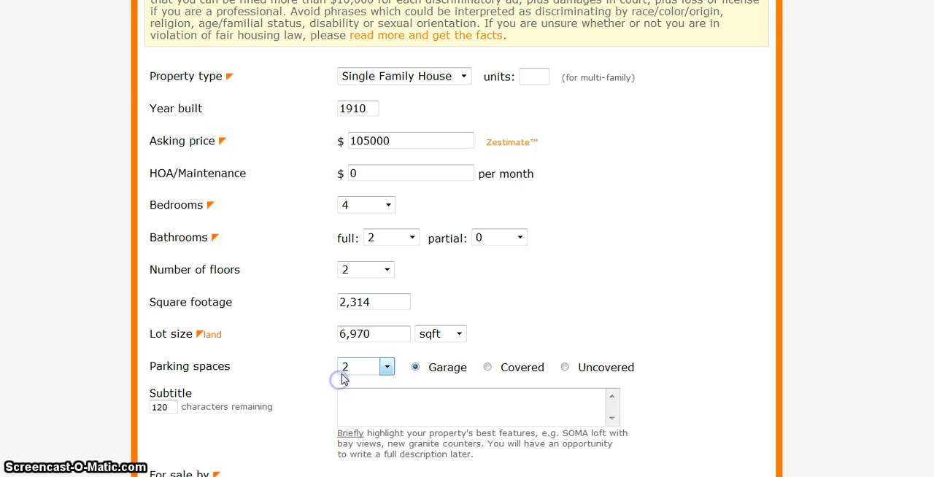
{"action": "left_click", "coordinate": [344, 398]}
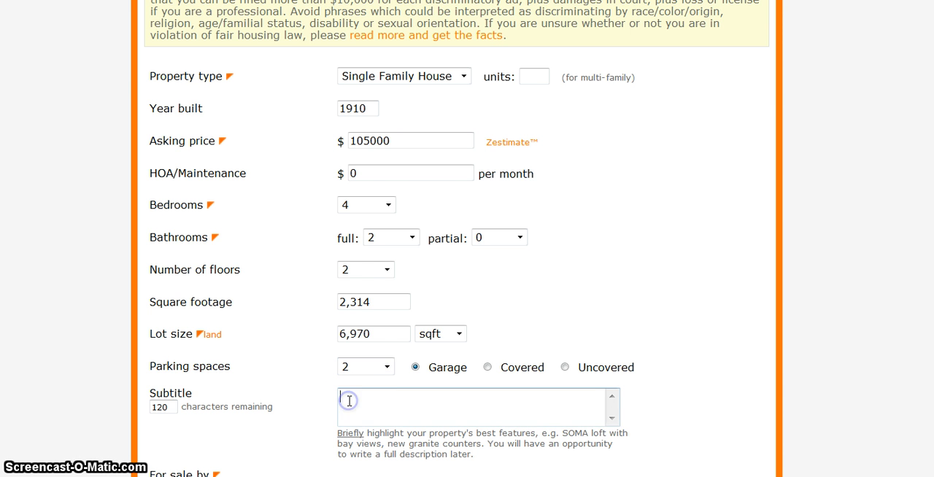
{"action": "scroll", "coordinate": [343, 402], "scroll_direction": "up", "scroll_amount": 3}
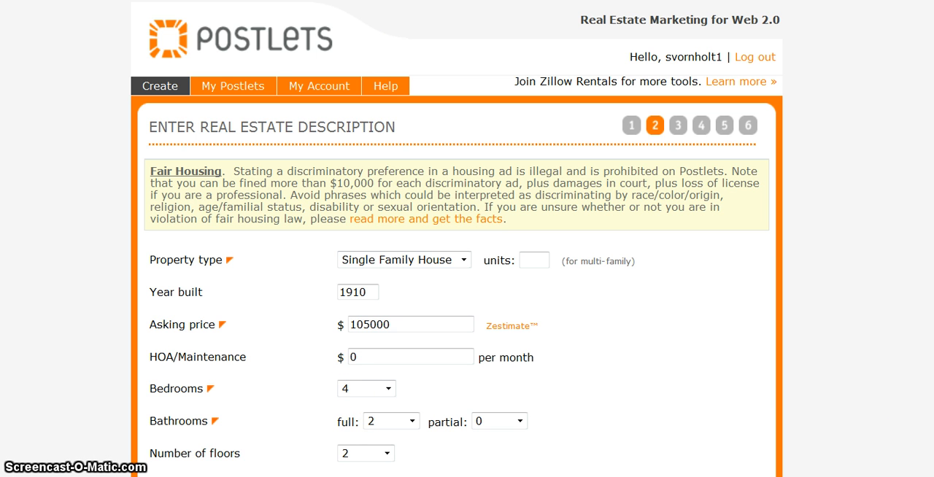
{"action": "scroll", "coordinate": [457, 291], "scroll_direction": "down", "scroll_amount": 3}
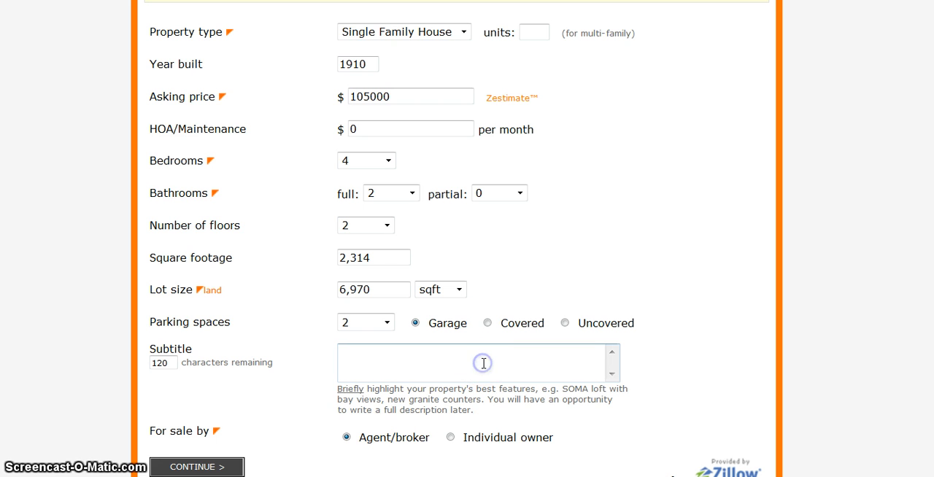
{"action": "type", "text": "Great p"}
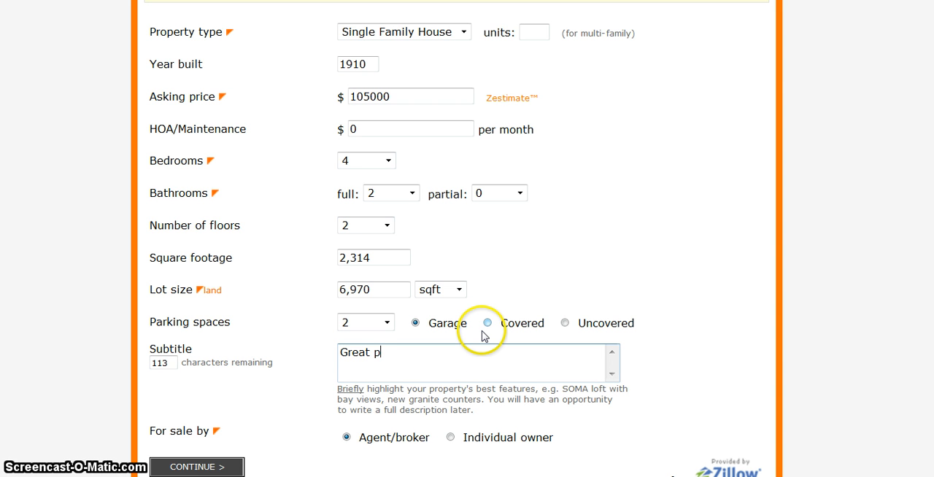
{"action": "type", "text": "riced family home."}
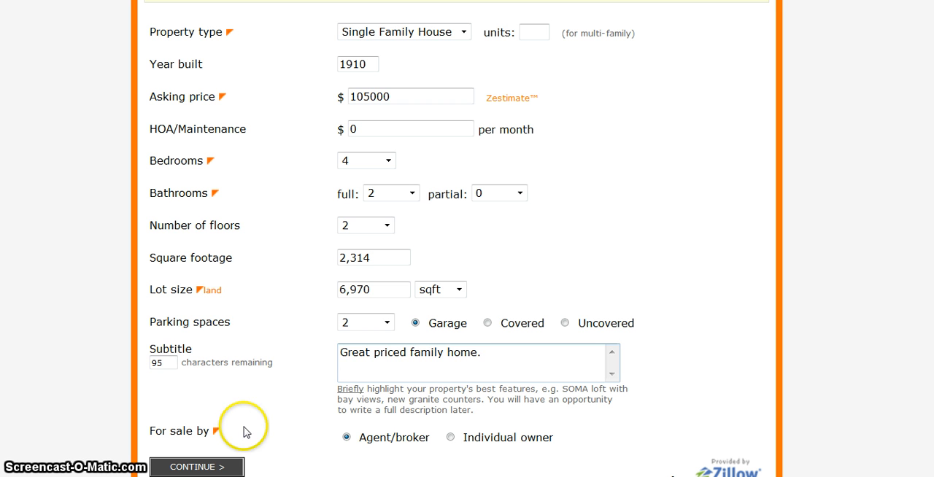
Set the property as for sale by Individual owner and continue to the features and links page.
{"action": "left_click", "coordinate": [366, 449]}
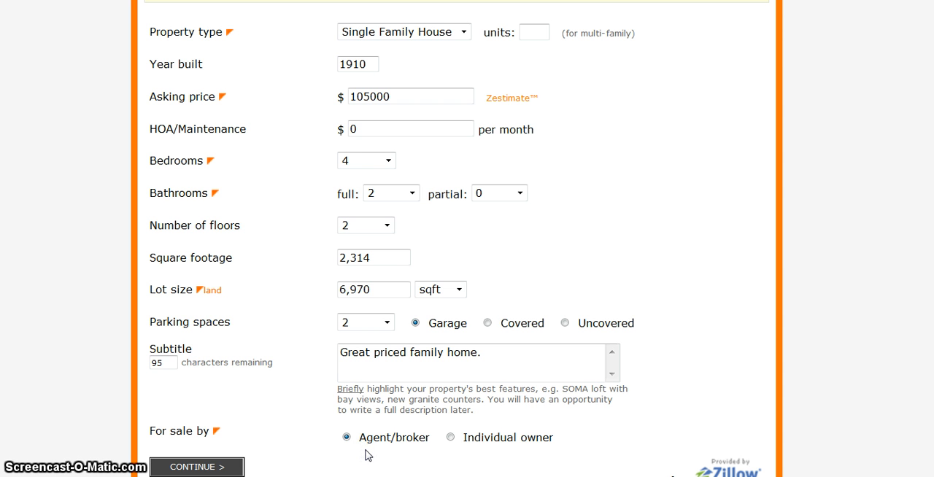
{"action": "left_click", "coordinate": [450, 438]}
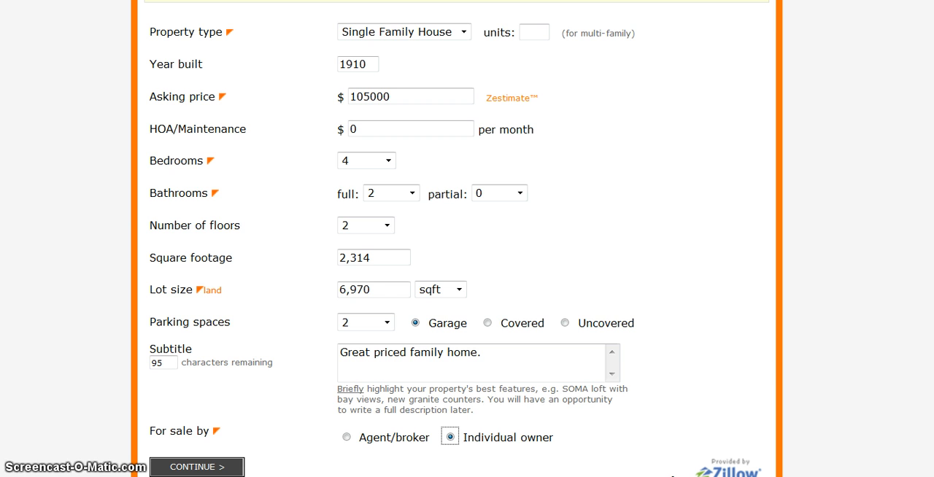
{"action": "scroll", "coordinate": [879, 357], "scroll_direction": "down", "scroll_amount": 2}
{"action": "scroll", "coordinate": [467, 239], "scroll_direction": "down", "scroll_amount": 1}
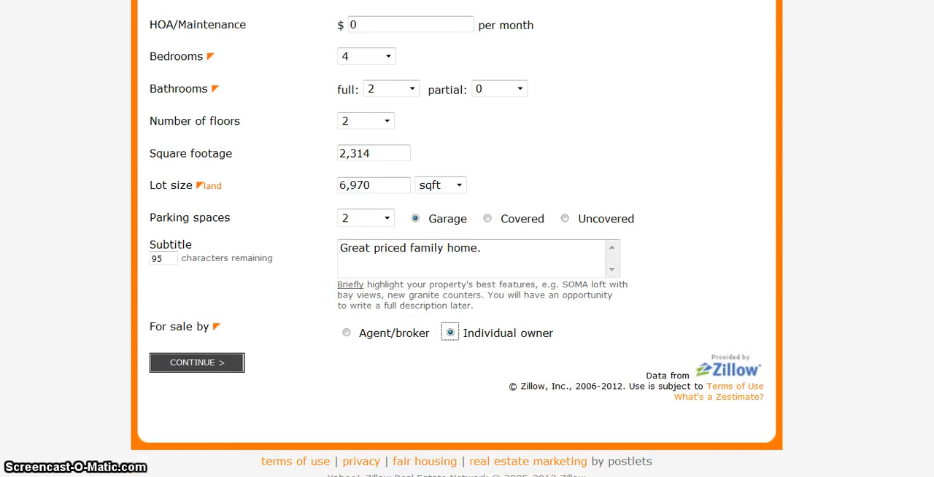
{"action": "left_click", "coordinate": [219, 365]}
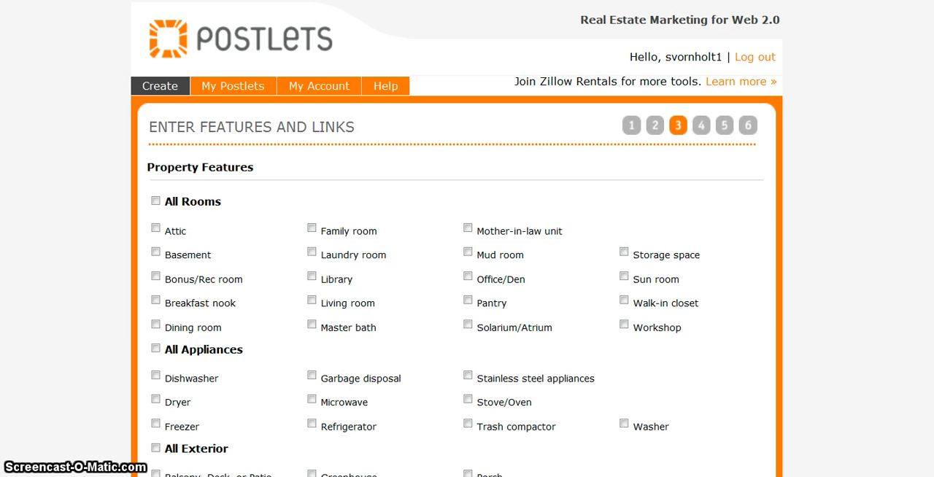
Mark the property's rooms as Attic, Basement, Dining room, Laundry room, Living room, Mud room, Pantry, Walk-in closet and Workshop.
{"action": "scroll", "coordinate": [457, 238], "scroll_direction": "down", "scroll_amount": 3}
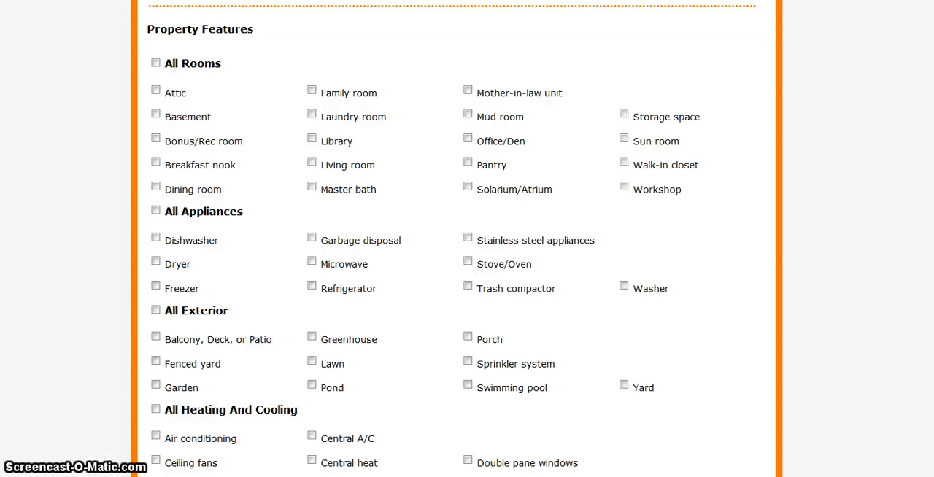
{"action": "left_click", "coordinate": [156, 90]}
{"action": "left_click", "coordinate": [156, 115]}
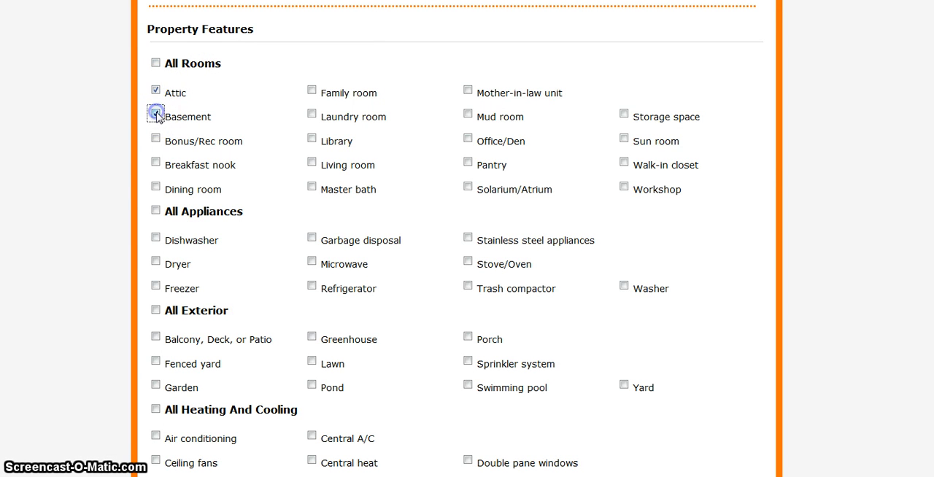
{"action": "left_click", "coordinate": [156, 187]}
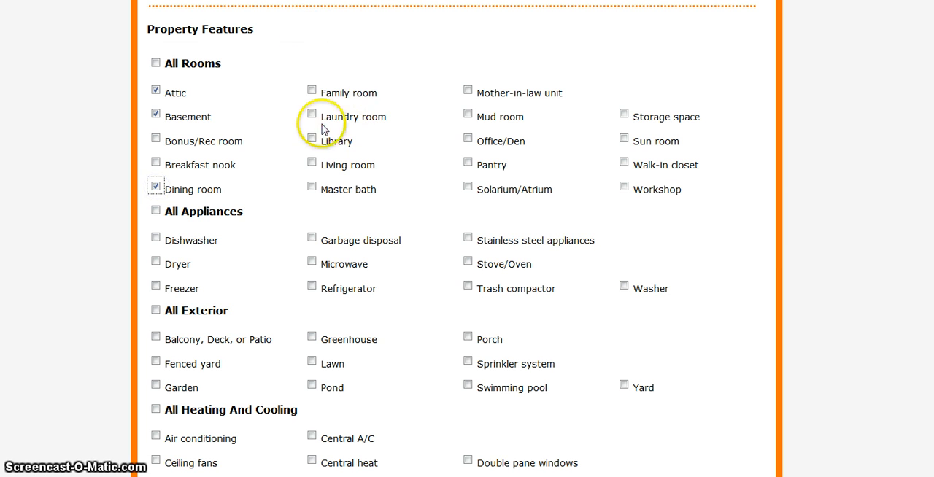
{"action": "left_click", "coordinate": [311, 114]}
{"action": "left_click", "coordinate": [311, 162]}
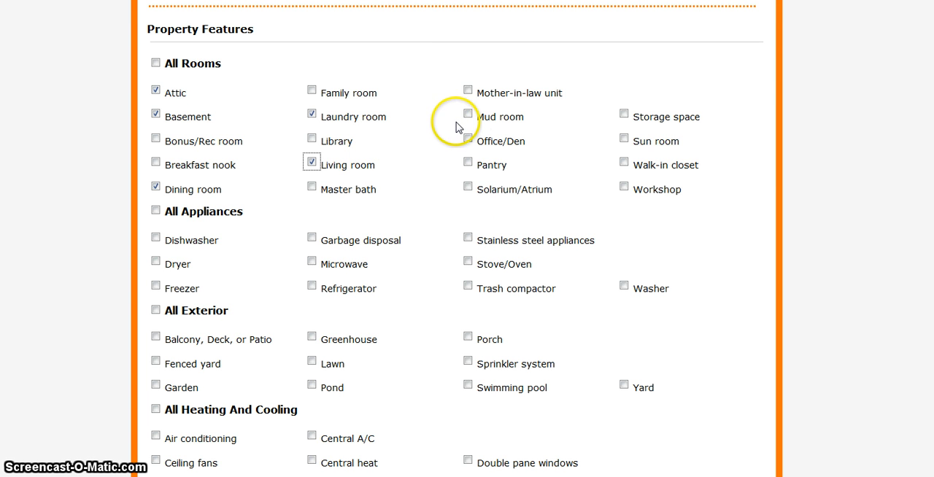
{"action": "left_click", "coordinate": [468, 116]}
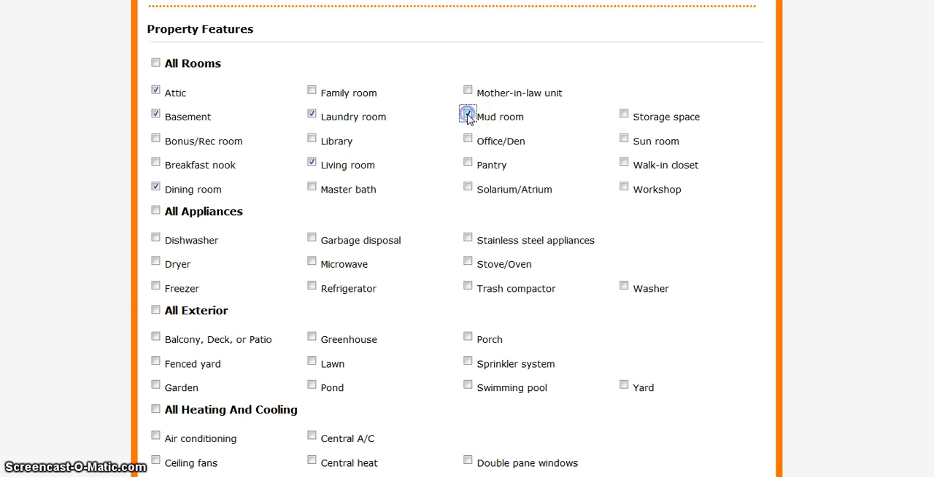
{"action": "left_click", "coordinate": [467, 162]}
{"action": "left_click", "coordinate": [593, 166]}
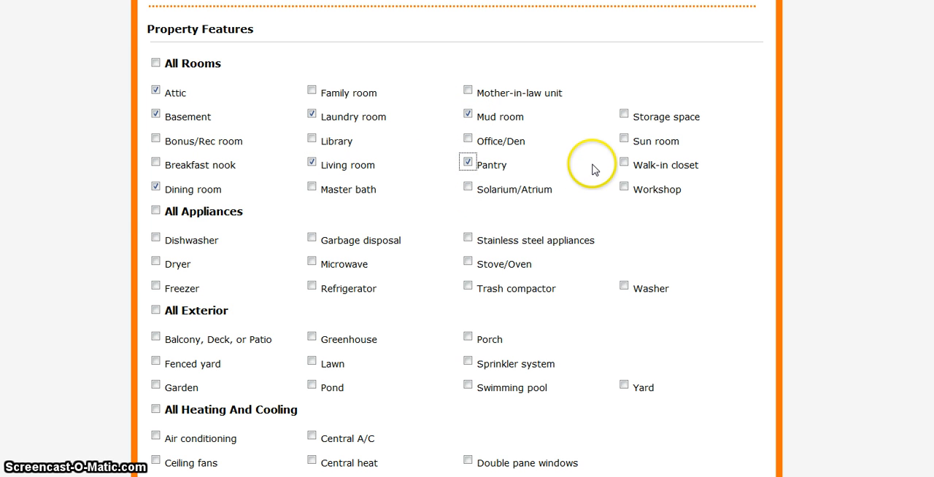
{"action": "left_click", "coordinate": [624, 162]}
{"action": "left_click", "coordinate": [624, 186]}
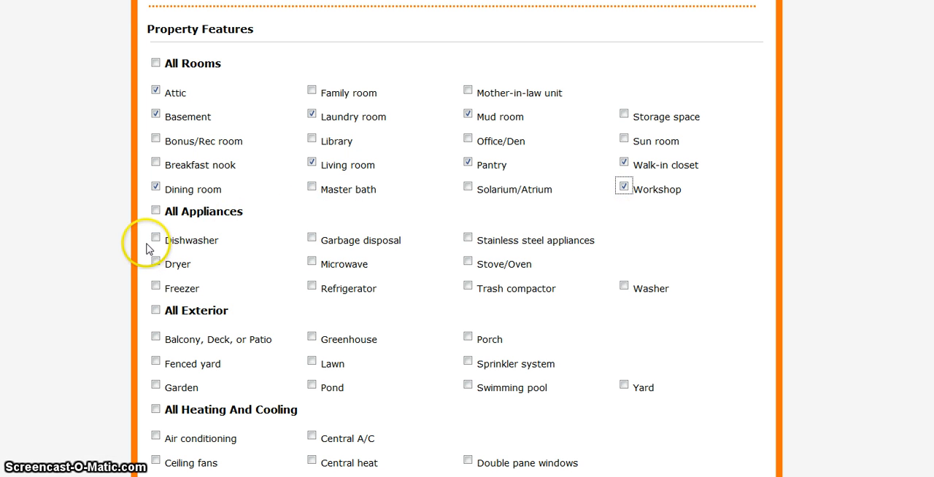
Mark the included appliances as Dishwasher, Microwave, Refrigerator and Stove/Oven.
{"action": "left_click", "coordinate": [155, 238]}
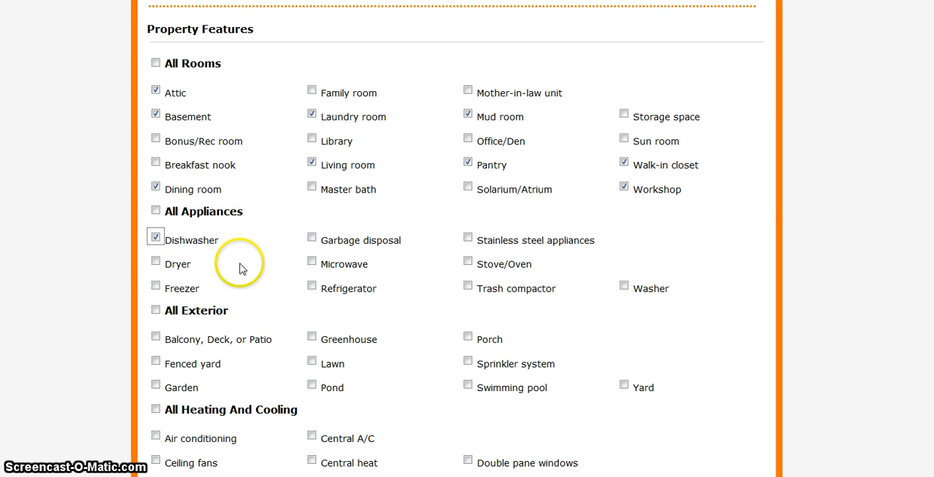
{"action": "left_click", "coordinate": [311, 261]}
{"action": "left_click", "coordinate": [312, 286]}
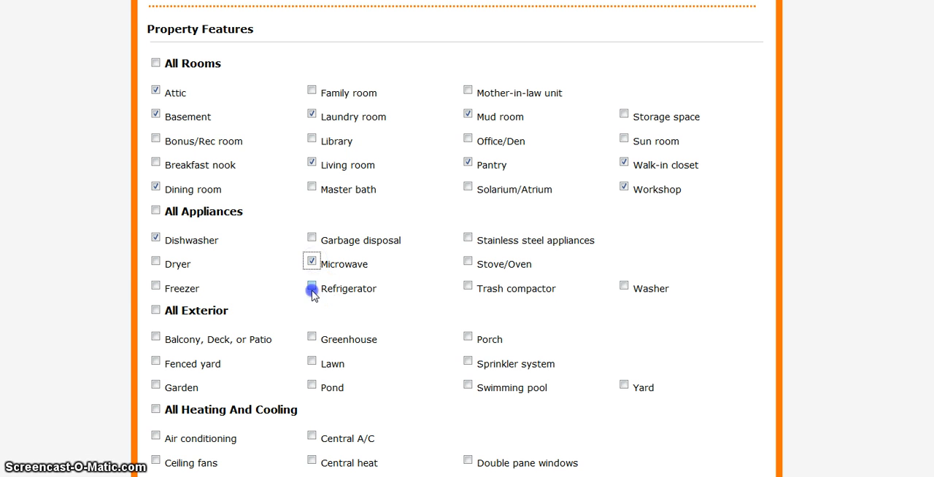
{"action": "left_click", "coordinate": [468, 264]}
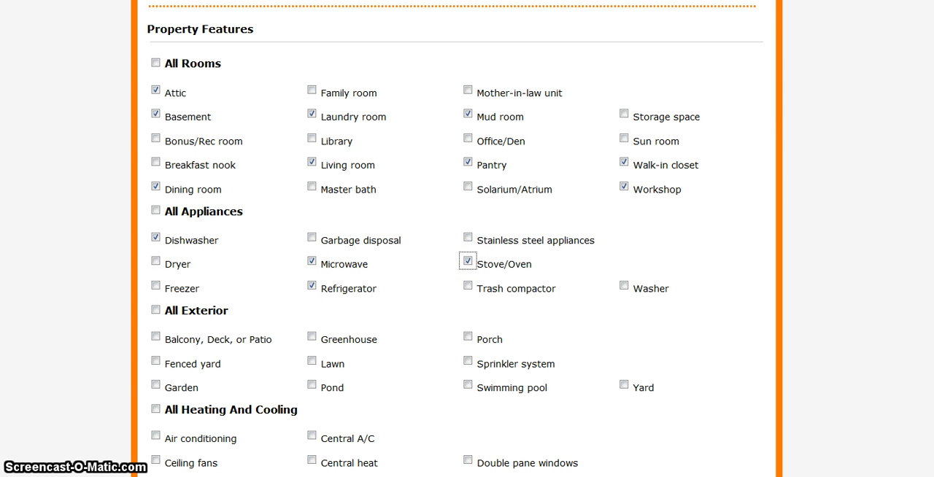
Mark the exterior features as Balcony, Deck, or Patio, Fenced yard, Porch and Yard.
{"action": "scroll", "coordinate": [455, 235], "scroll_direction": "down", "scroll_amount": 5}
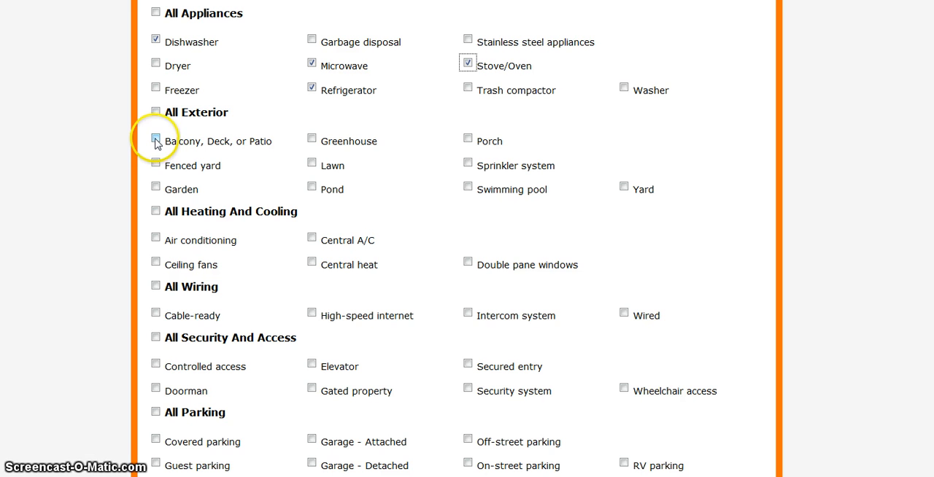
{"action": "left_click", "coordinate": [155, 139]}
{"action": "left_click", "coordinate": [156, 162]}
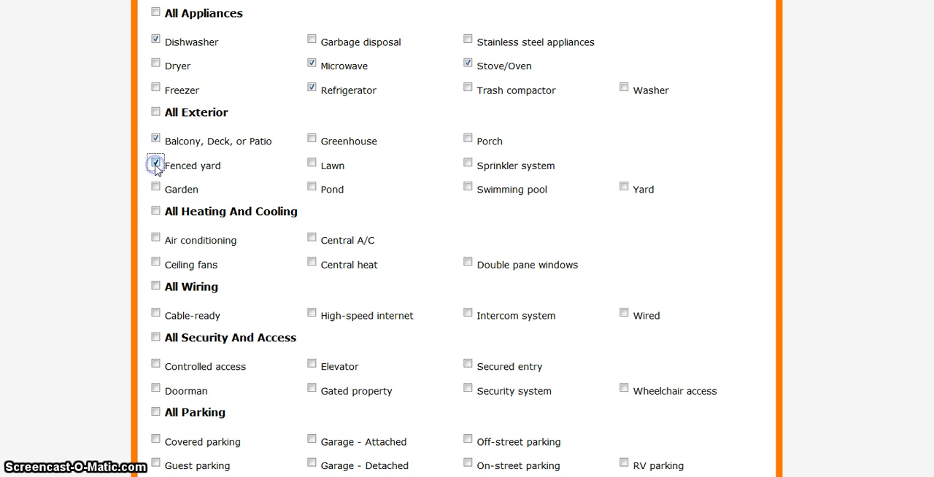
{"action": "left_click", "coordinate": [468, 138]}
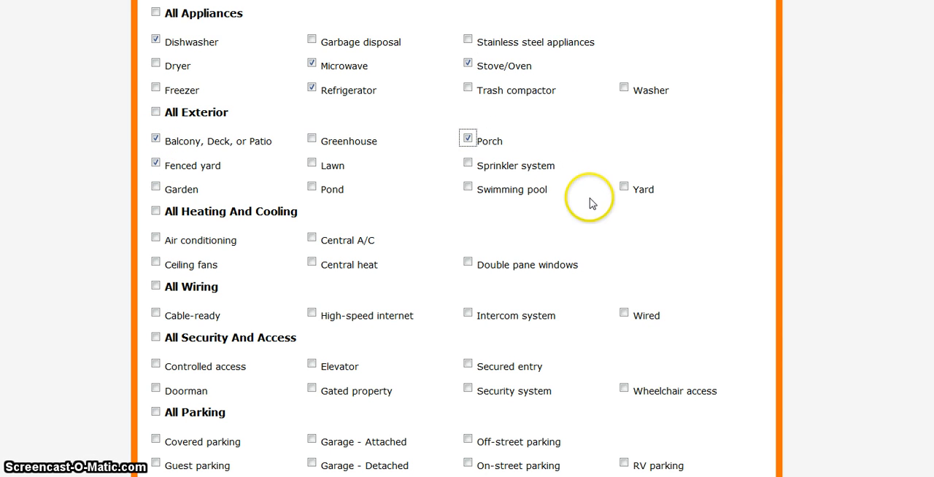
{"action": "left_click", "coordinate": [624, 186]}
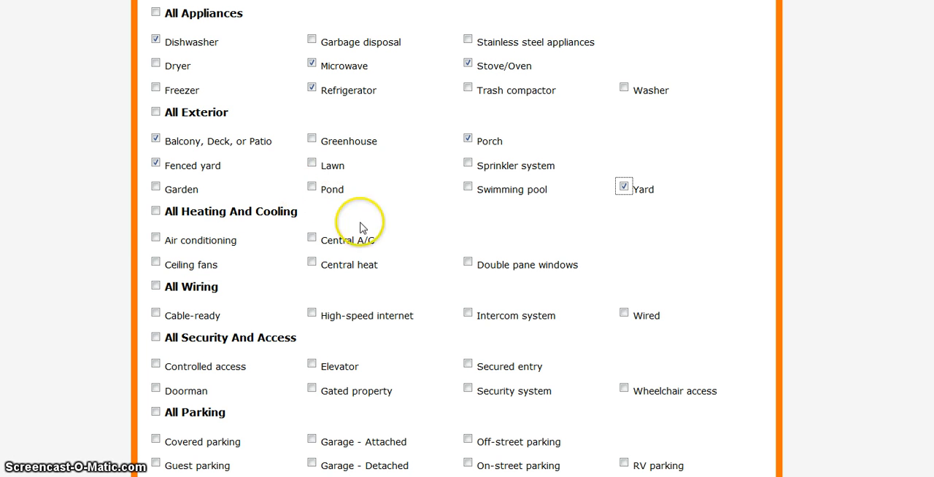
Mark Ceiling fans, Central A/C and Central heat for heating and cooling, and Cable-ready and High-speed internet for wiring.
{"action": "left_click", "coordinate": [155, 262]}
{"action": "left_click", "coordinate": [312, 237]}
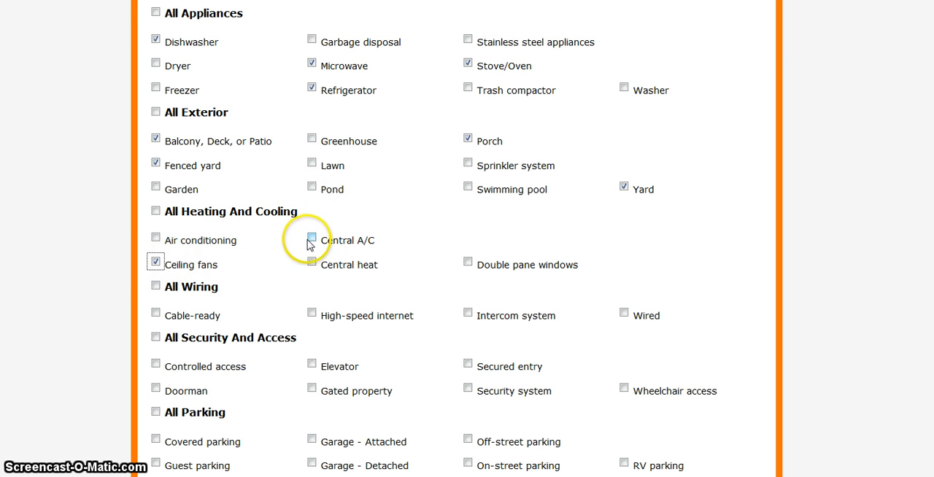
{"action": "left_click", "coordinate": [312, 262]}
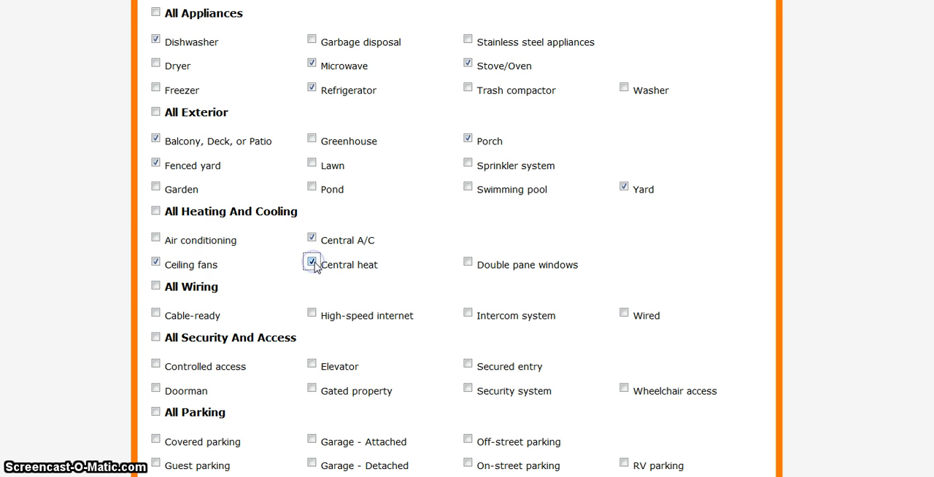
{"action": "left_click", "coordinate": [155, 312]}
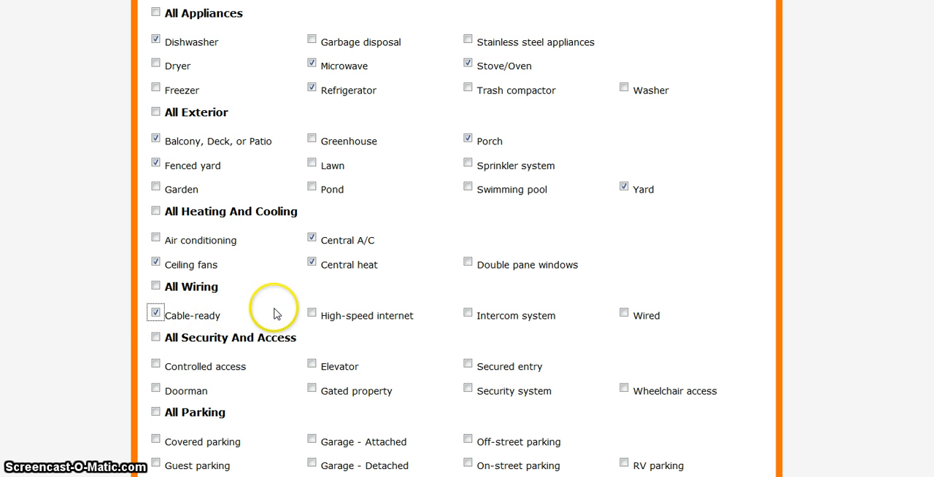
{"action": "left_click", "coordinate": [312, 313]}
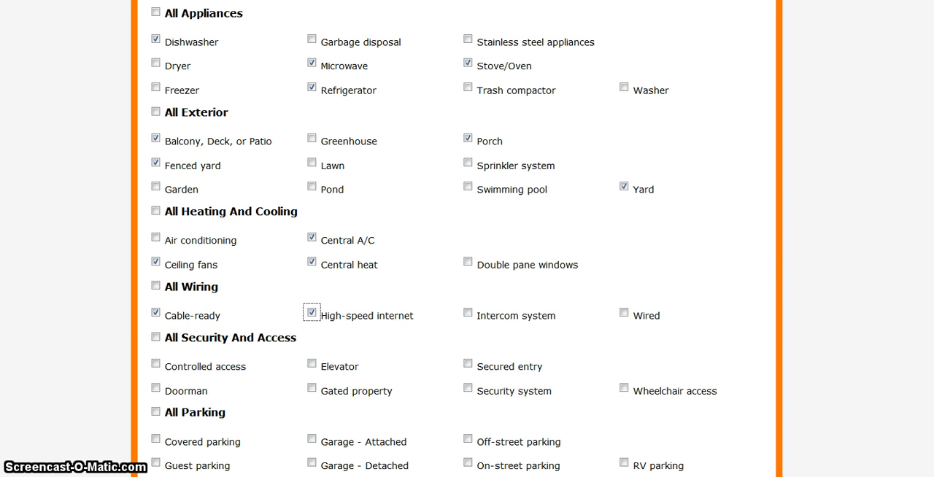
Mark Garage - Detached for parking, and Fireplace, Granite countertop, Hardwood floor and Tile floor as additional features.
{"action": "scroll", "coordinate": [467, 239], "scroll_direction": "down", "scroll_amount": 3}
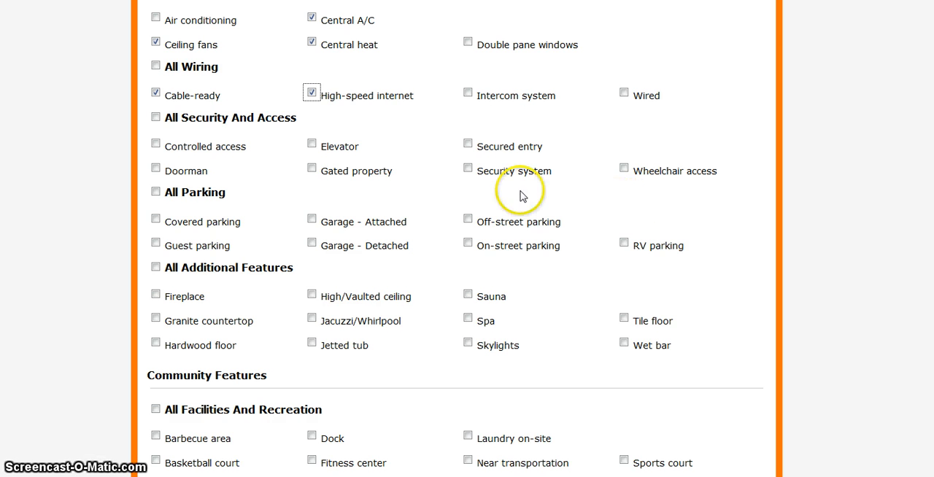
{"action": "left_click", "coordinate": [312, 243]}
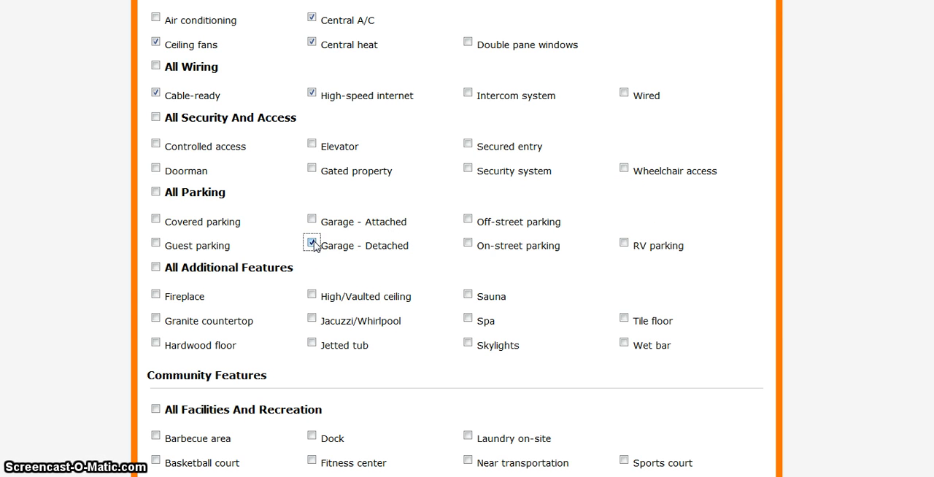
{"action": "left_click", "coordinate": [156, 294]}
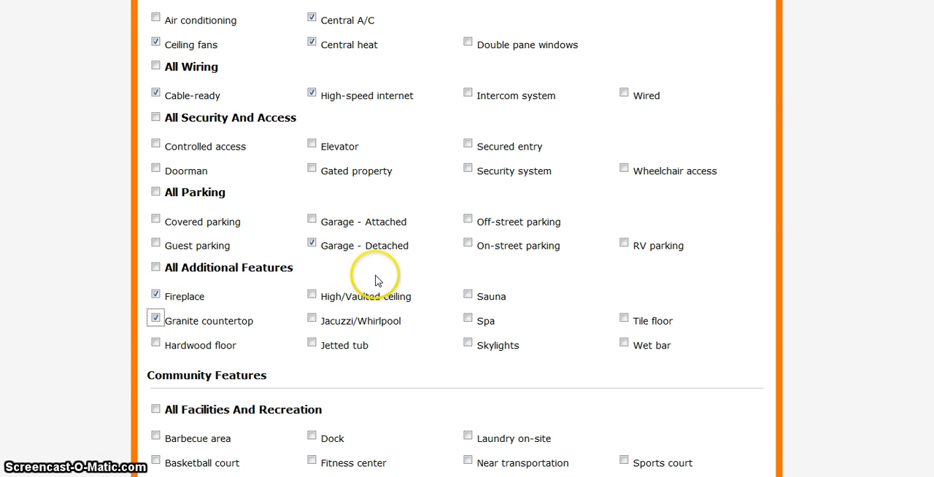
{"action": "left_click", "coordinate": [156, 343]}
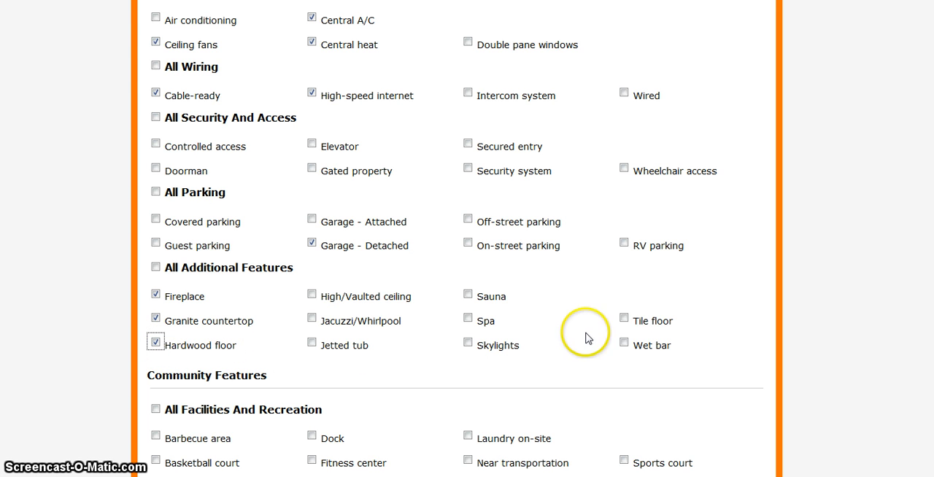
{"action": "left_click", "coordinate": [625, 319]}
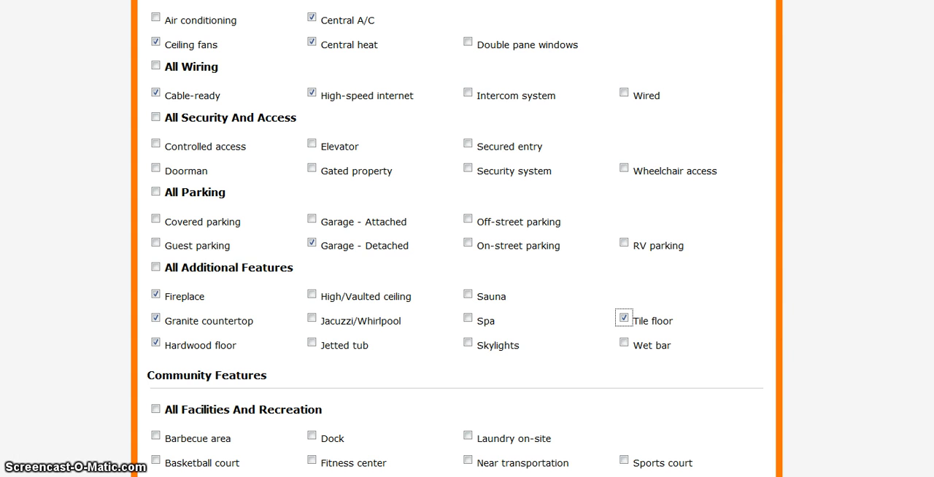
{"action": "scroll", "coordinate": [877, 297], "scroll_direction": "down", "scroll_amount": 2}
{"action": "scroll", "coordinate": [456, 239], "scroll_direction": "down", "scroll_amount": 4}
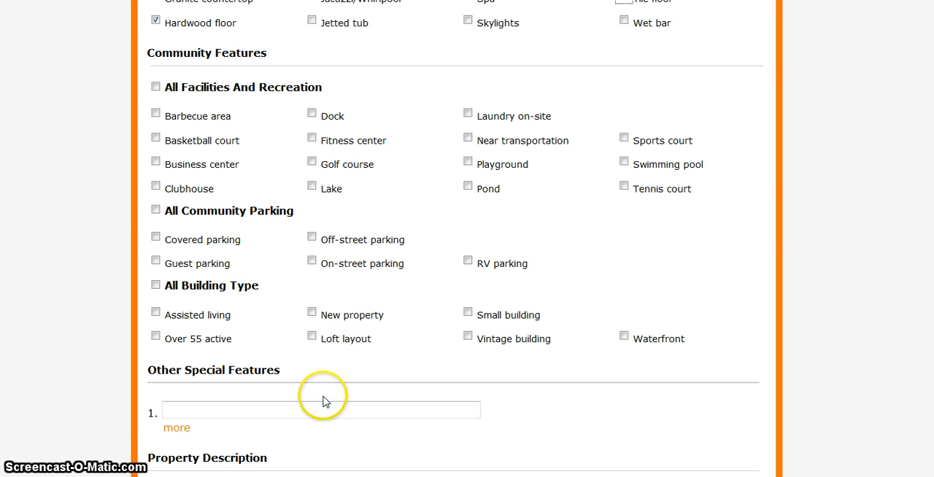
Enter "******" as the first other special feature and "*****" as the property description.
{"action": "left_click", "coordinate": [262, 410]}
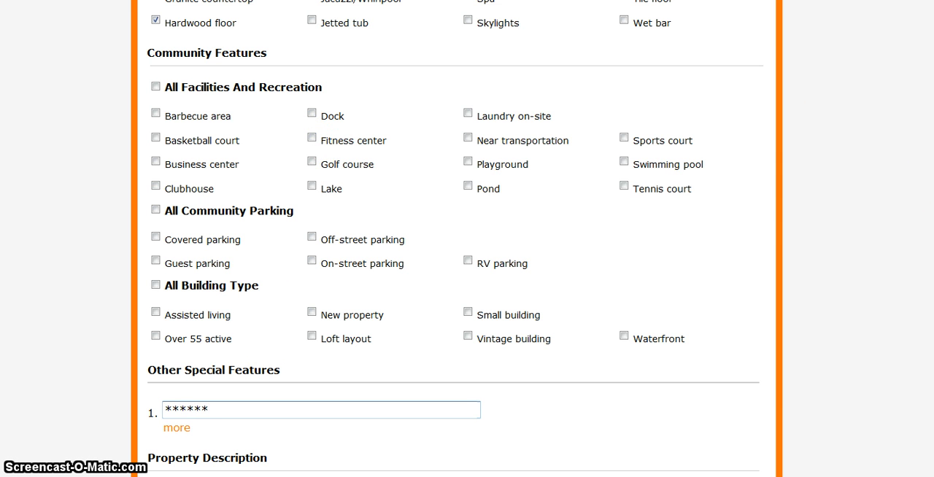
{"action": "scroll", "coordinate": [491, 337], "scroll_direction": "down", "scroll_amount": 2}
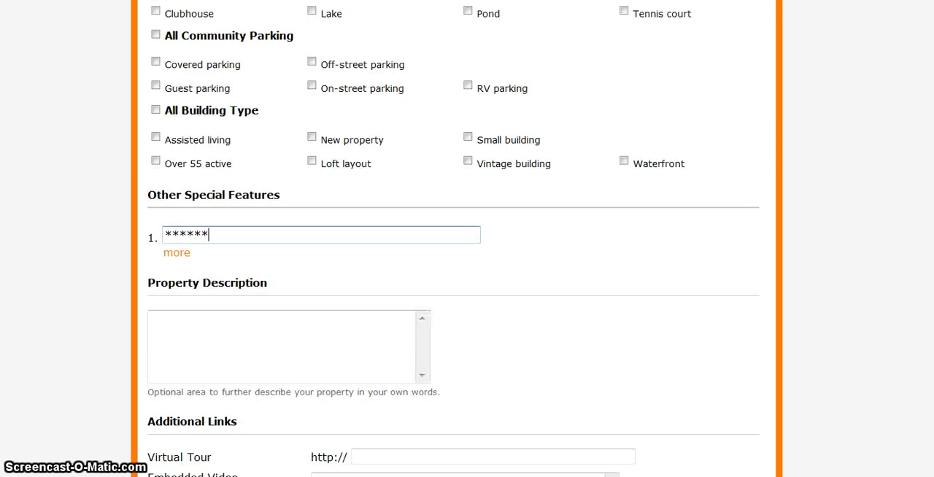
{"action": "left_click", "coordinate": [242, 323]}
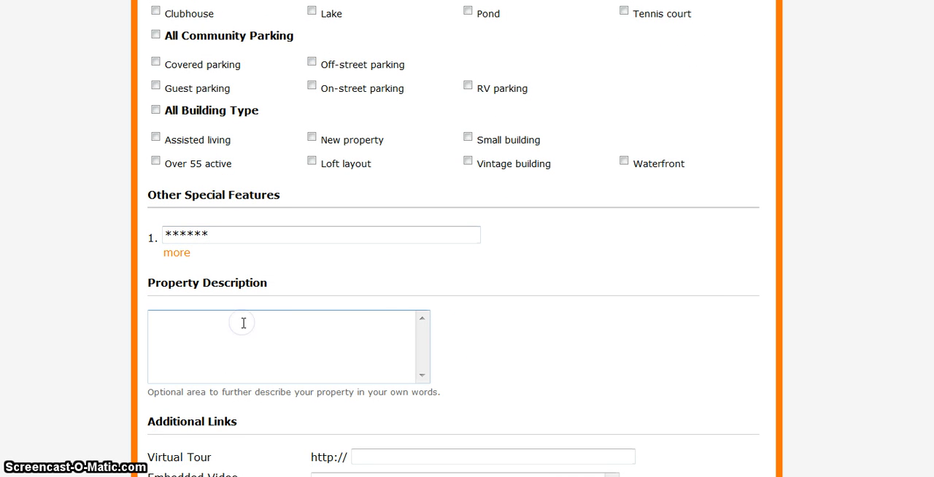
{"action": "type", "text": "*****"}
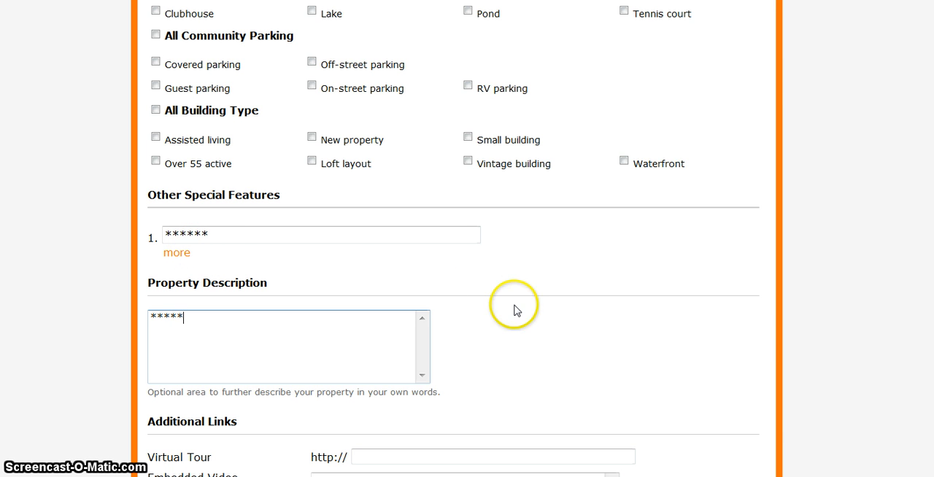
Leave the virtual tour, embedded video and additional property info links blank and continue to the photo upload stage.
{"action": "scroll", "coordinate": [457, 239], "scroll_direction": "down", "scroll_amount": 5}
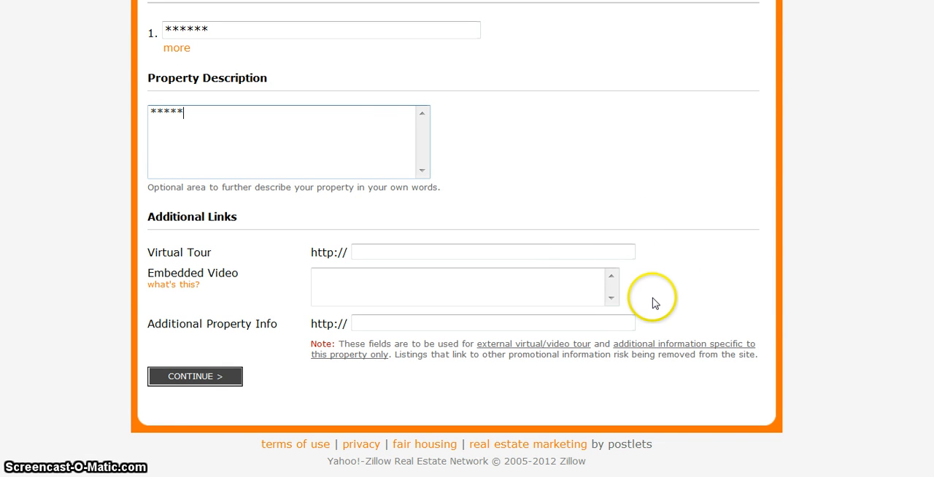
{"action": "left_click", "coordinate": [533, 326]}
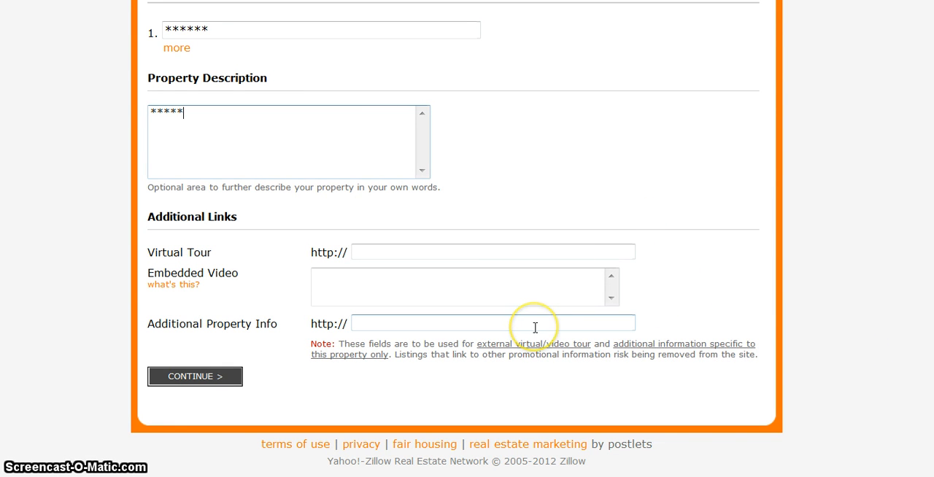
{"action": "left_click", "coordinate": [542, 322]}
{"action": "left_click", "coordinate": [521, 324]}
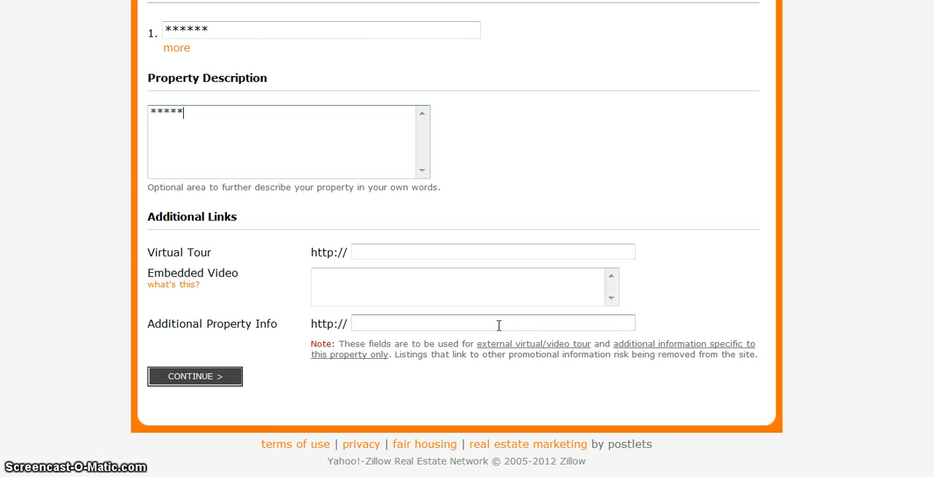
{"action": "left_click", "coordinate": [218, 377]}
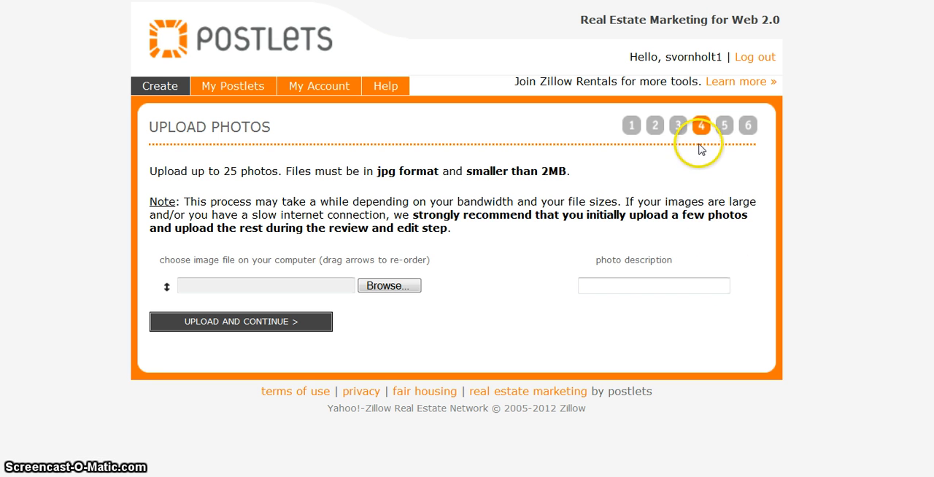
Upload the photo "140376587 partial house" with the description "Front of house" and continue to the review.
{"action": "left_click", "coordinate": [499, 286]}
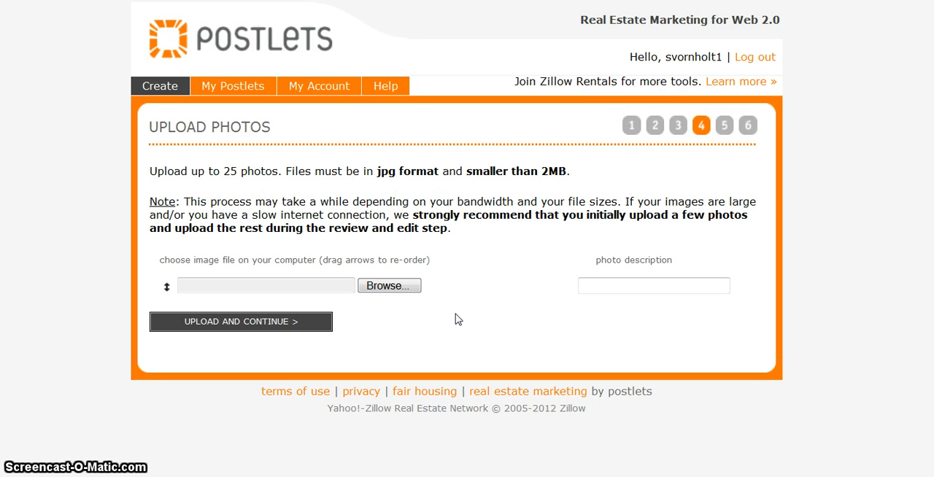
{"action": "left_click", "coordinate": [389, 286]}
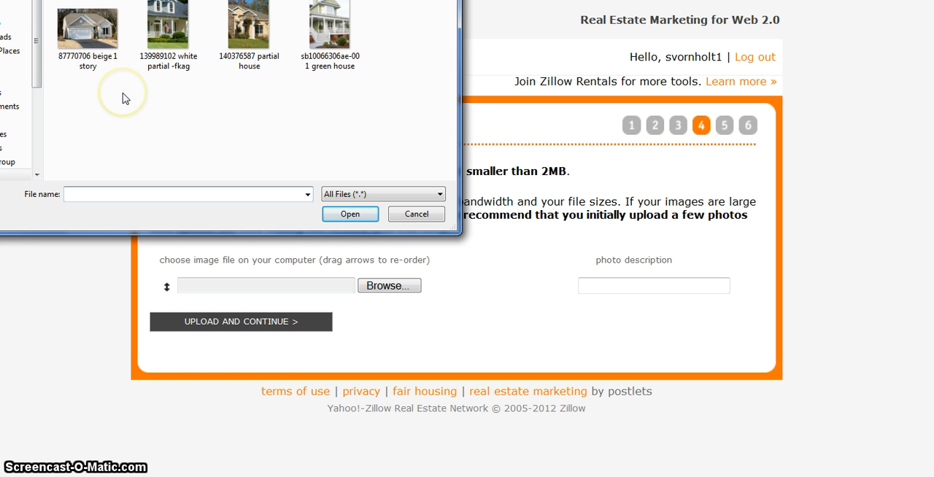
{"action": "double_click", "coordinate": [248, 29]}
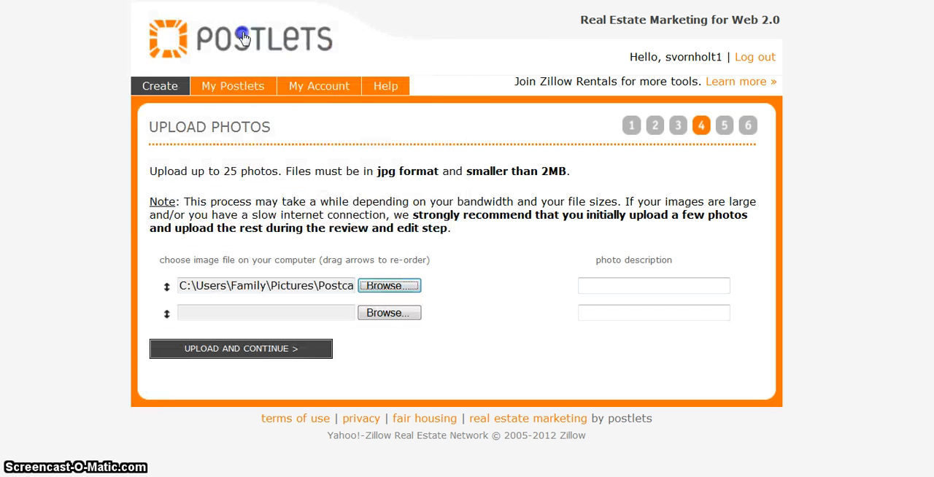
{"action": "left_click", "coordinate": [617, 292]}
{"action": "type", "text": "Front of h"}
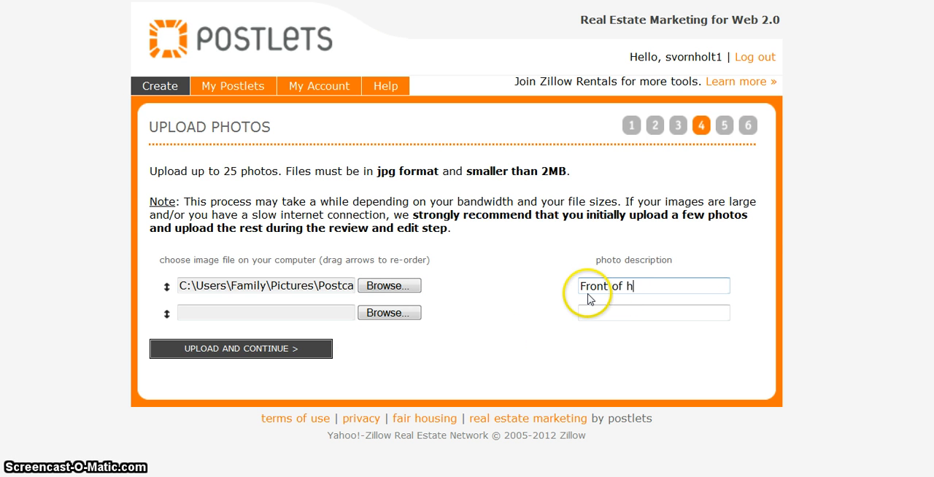
{"action": "type", "text": "ouse"}
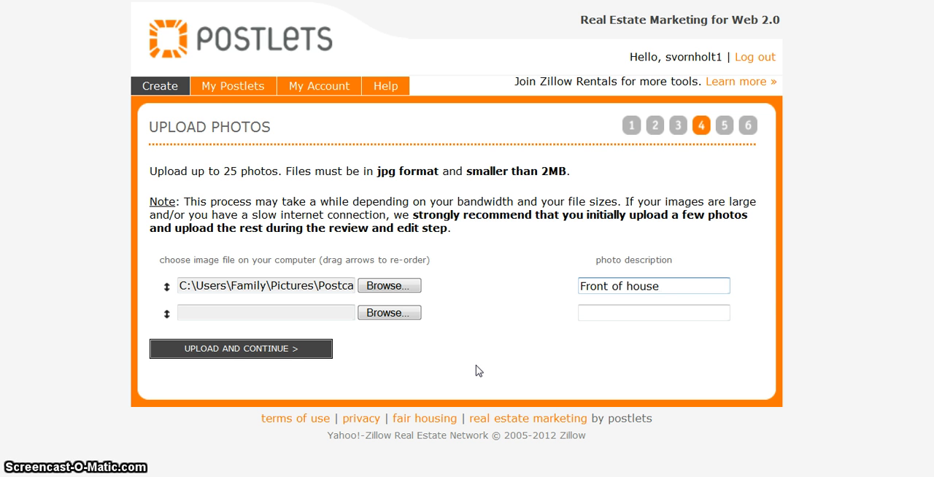
{"action": "left_click", "coordinate": [273, 352]}
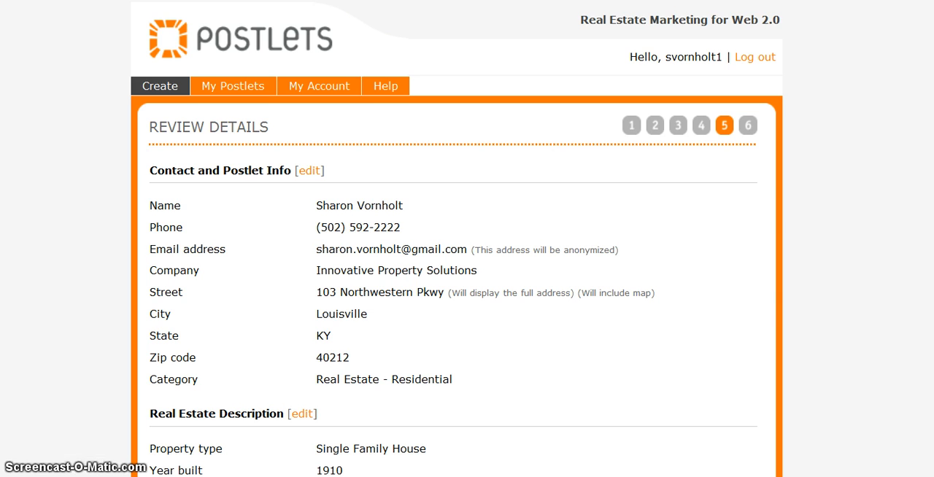
Review the listing's contact info, real estate description, property features and photo, and publish the postlet.
{"action": "scroll", "coordinate": [467, 292], "scroll_direction": "down", "scroll_amount": 3}
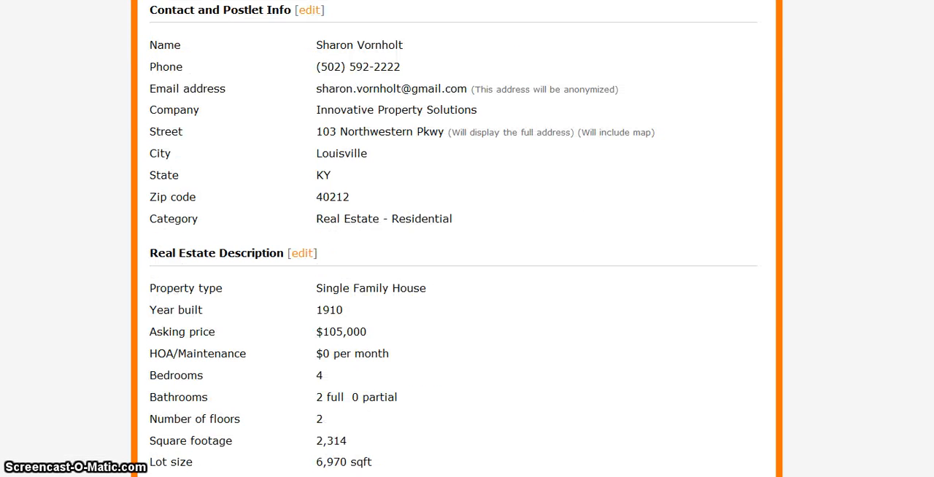
{"action": "scroll", "coordinate": [467, 239], "scroll_direction": "up", "scroll_amount": 1}
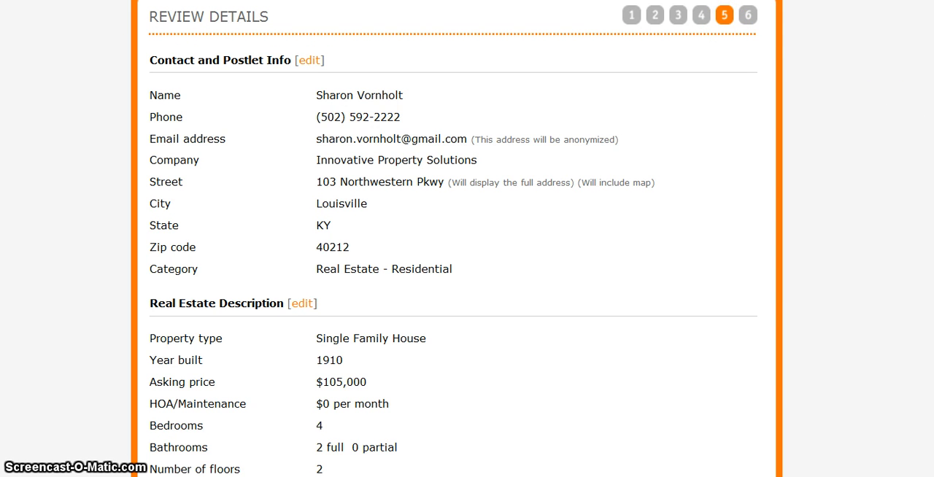
{"action": "scroll", "coordinate": [467, 239], "scroll_direction": "down", "scroll_amount": 1}
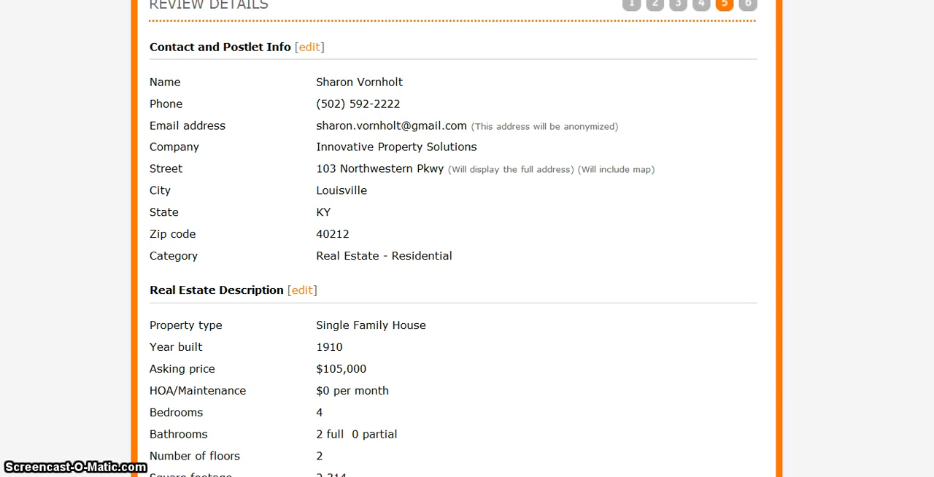
{"action": "left_click", "coordinate": [870, 102]}
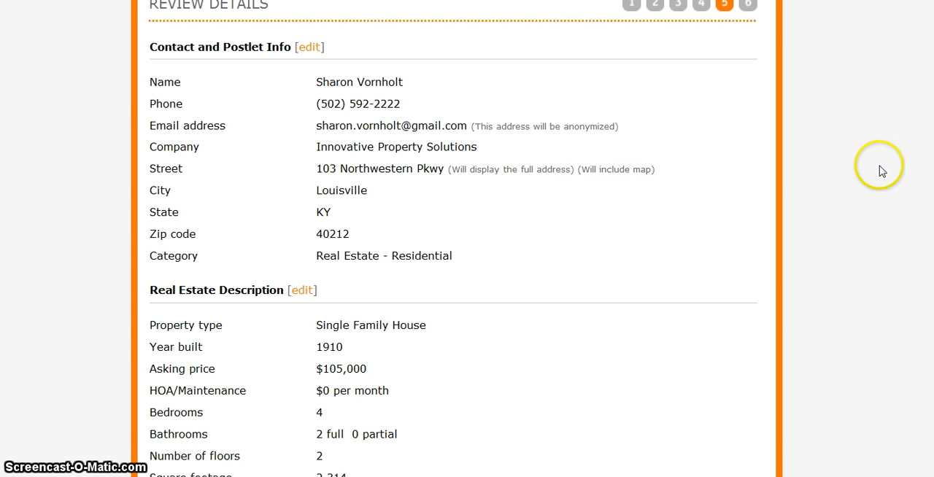
{"action": "scroll", "coordinate": [467, 239], "scroll_direction": "down", "scroll_amount": 3}
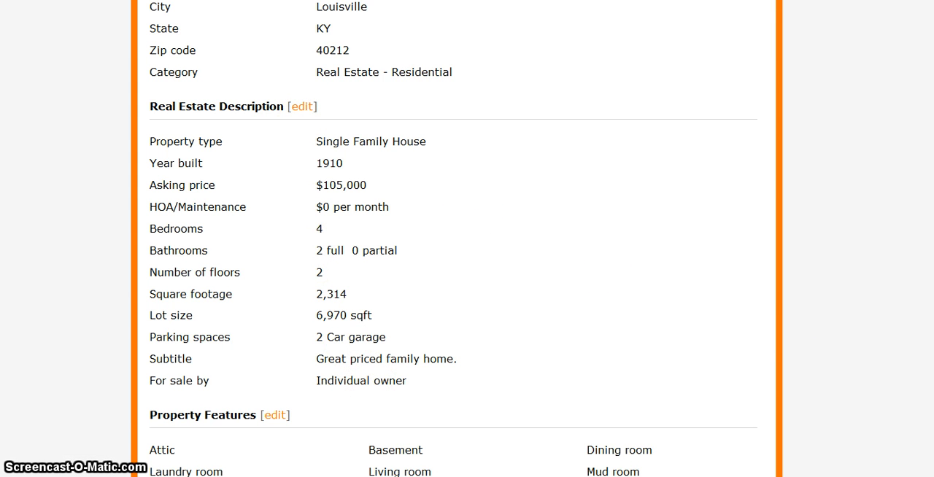
{"action": "scroll", "coordinate": [453, 239], "scroll_direction": "down", "scroll_amount": 3}
{"action": "scroll", "coordinate": [188, 161], "scroll_direction": "down", "scroll_amount": 1}
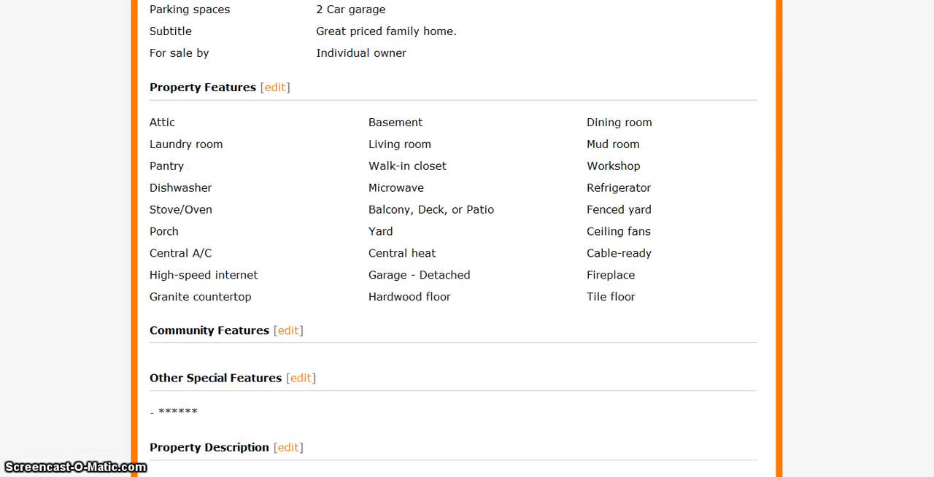
{"action": "scroll", "coordinate": [454, 239], "scroll_direction": "down", "scroll_amount": 5}
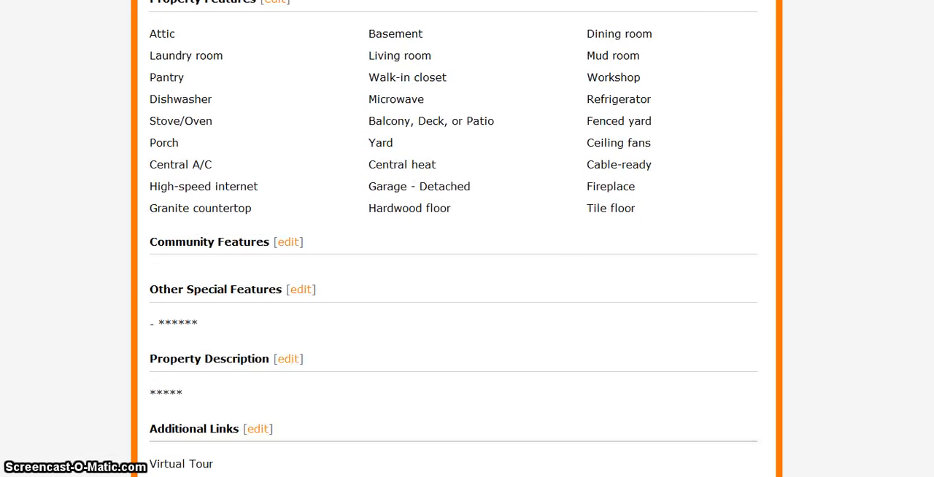
{"action": "scroll", "coordinate": [453, 239], "scroll_direction": "down", "scroll_amount": 5}
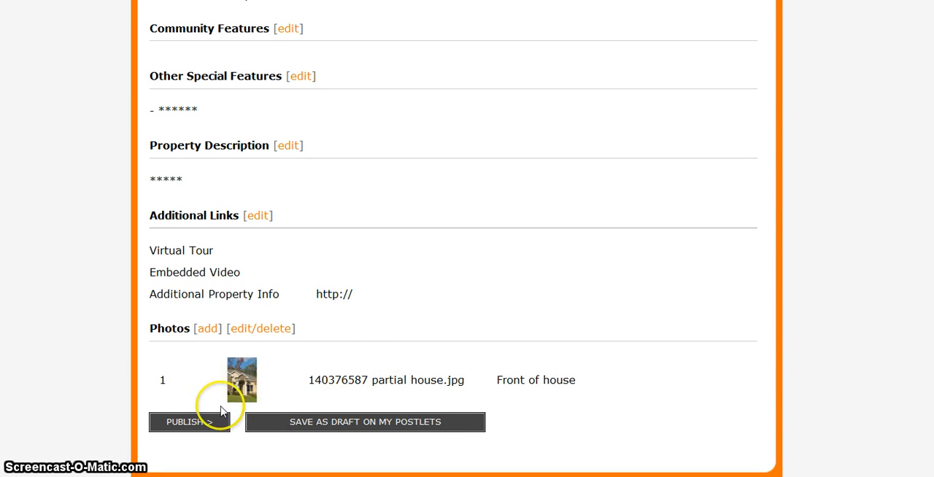
{"action": "left_click", "coordinate": [208, 427]}
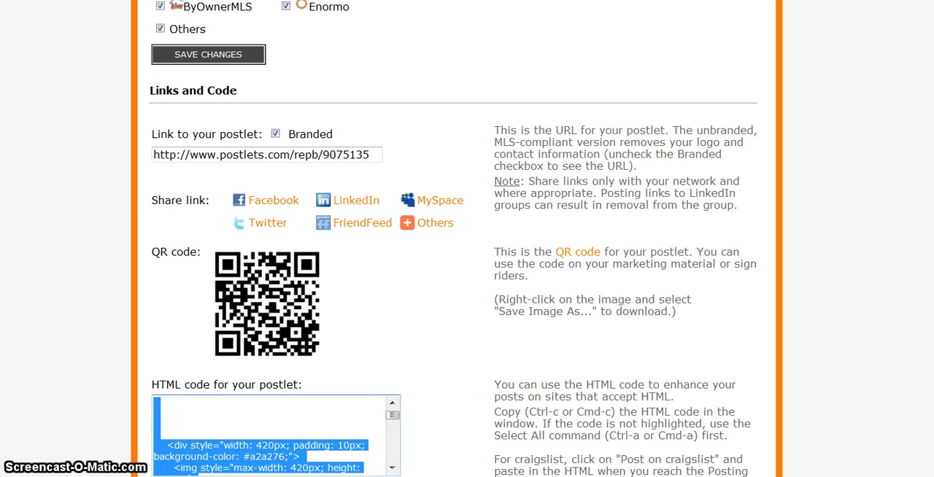
Examine the published postlet's display options, automated syndication sites, share links, QR code, HTML code and MINI embed codes.
{"action": "scroll", "coordinate": [453, 239], "scroll_direction": "up", "scroll_amount": 5}
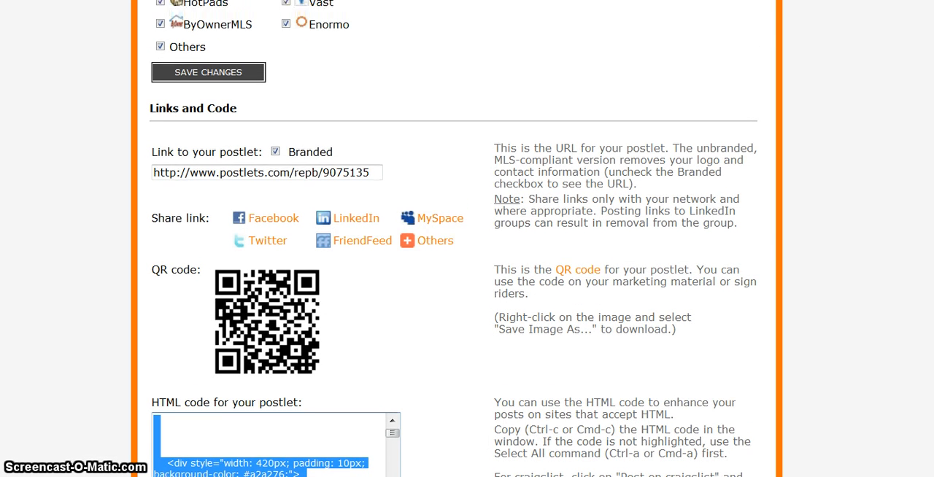
{"action": "scroll", "coordinate": [452, 238], "scroll_direction": "up", "scroll_amount": 5}
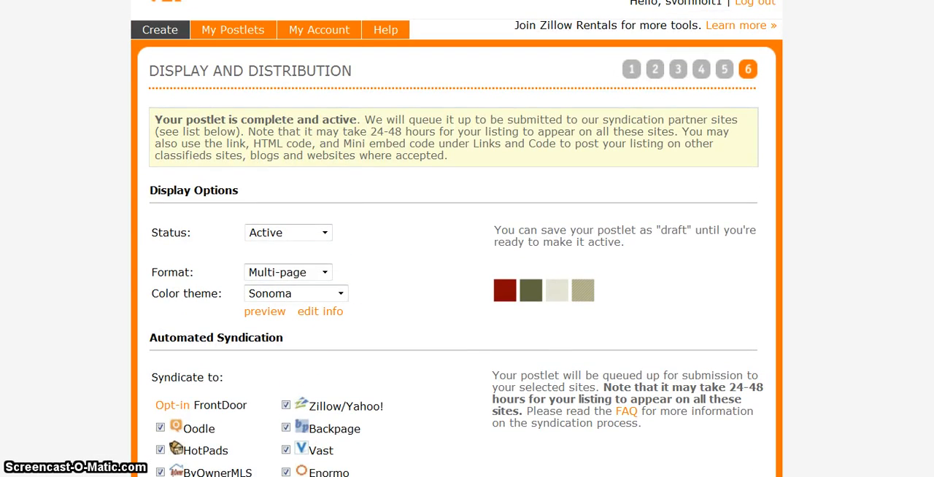
{"action": "scroll", "coordinate": [457, 238], "scroll_direction": "down", "scroll_amount": 3}
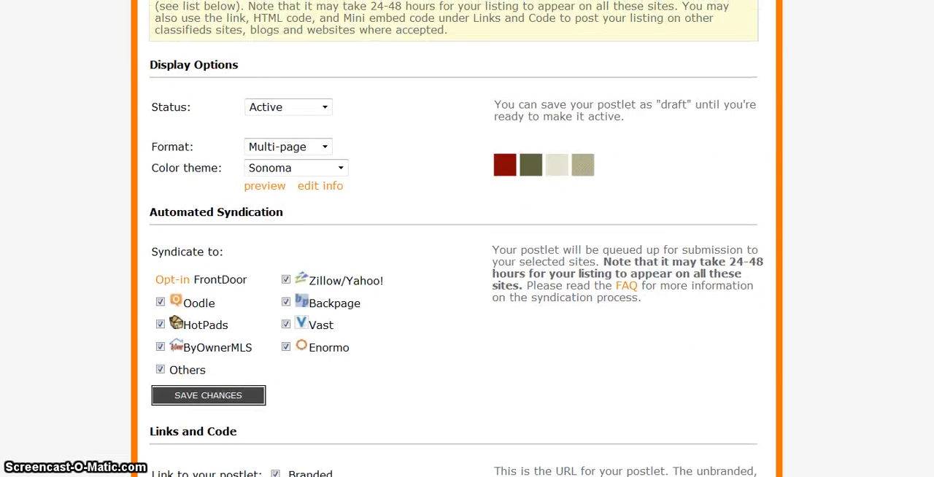
{"action": "scroll", "coordinate": [456, 239], "scroll_direction": "up", "scroll_amount": 1}
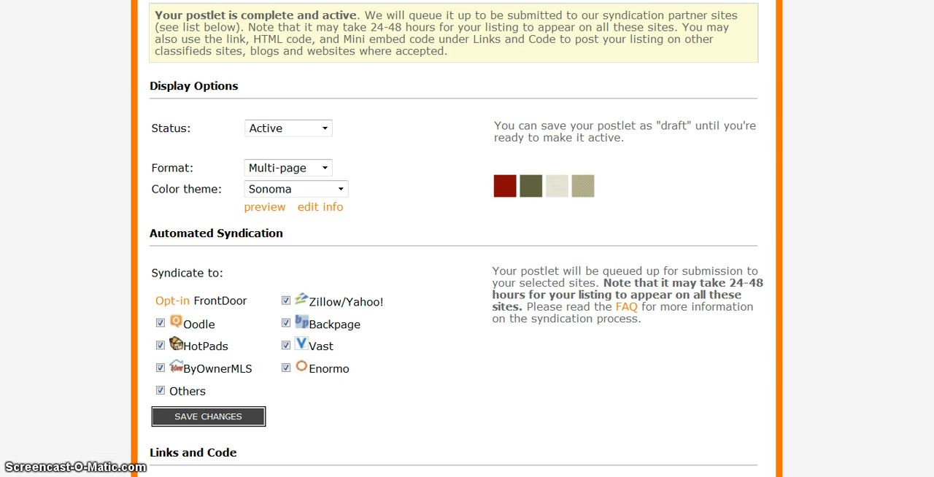
{"action": "scroll", "coordinate": [467, 238], "scroll_direction": "down", "scroll_amount": 5}
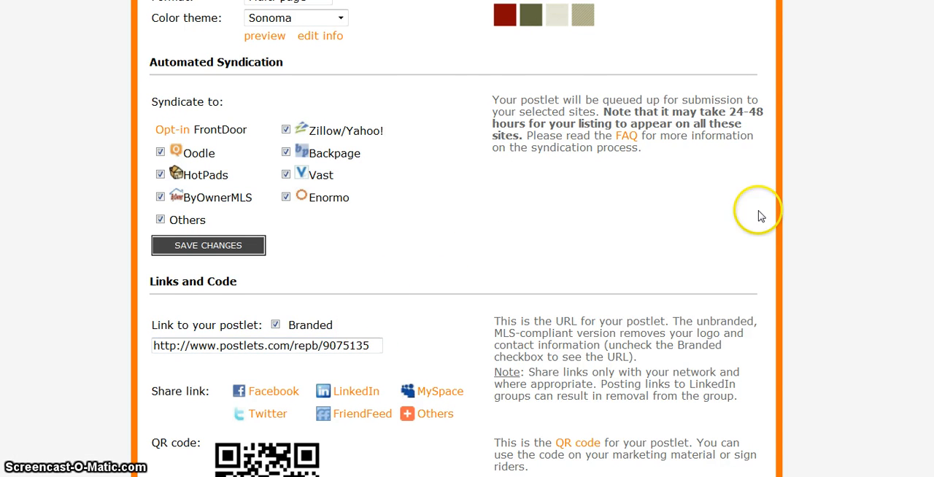
{"action": "scroll", "coordinate": [467, 238], "scroll_direction": "down", "scroll_amount": 3}
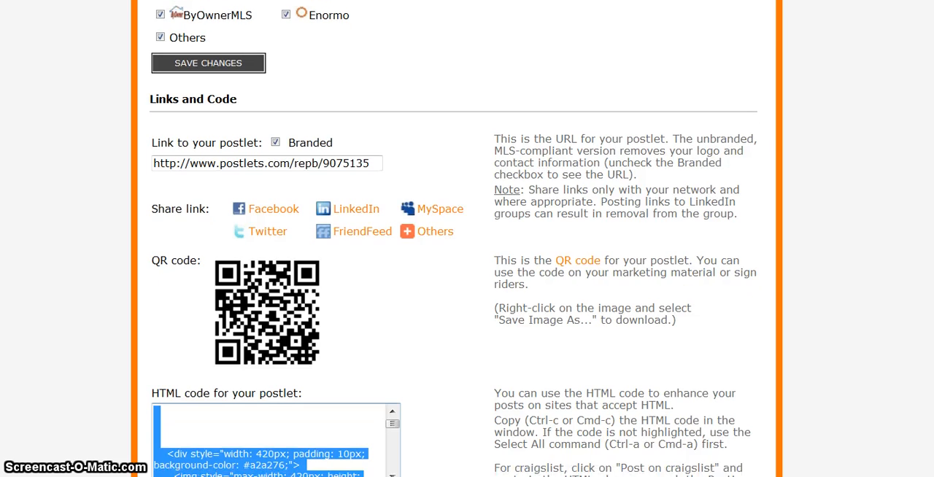
{"action": "scroll", "coordinate": [467, 239], "scroll_direction": "down", "scroll_amount": 1}
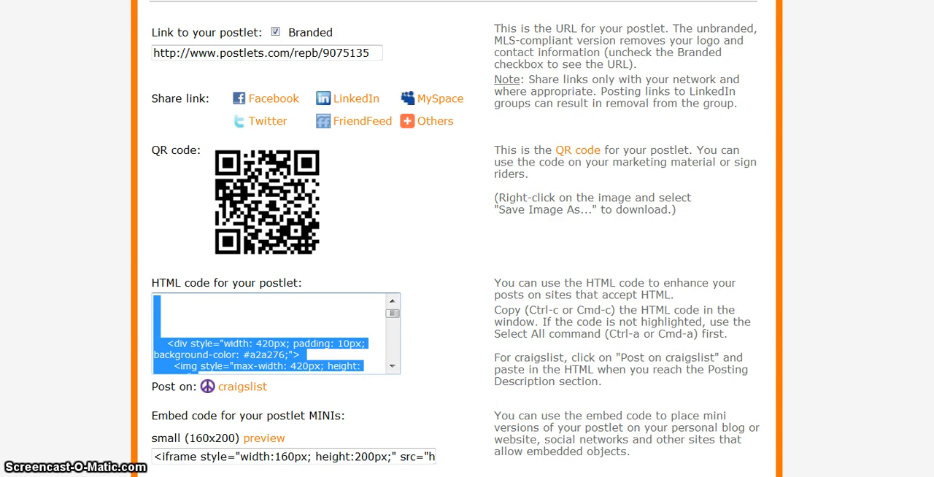
{"action": "scroll", "coordinate": [876, 375], "scroll_direction": "down", "scroll_amount": 5}
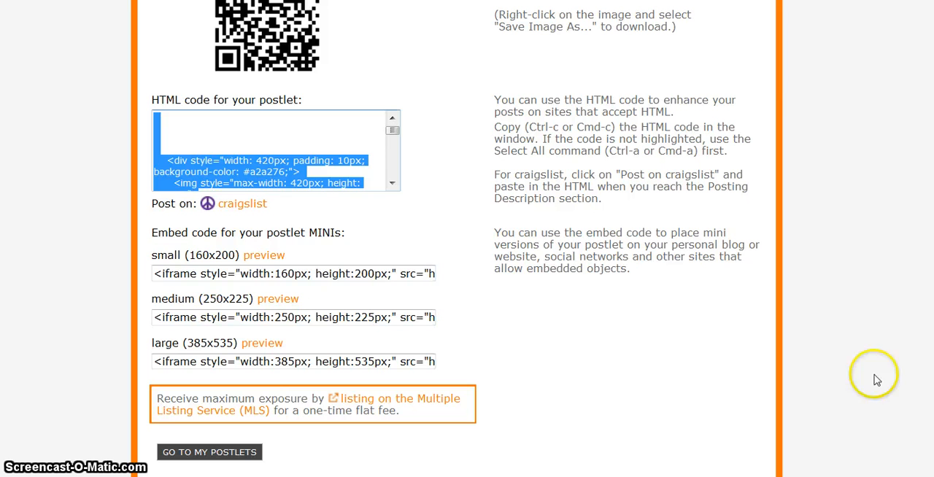
{"action": "left_click", "coordinate": [534, 349]}
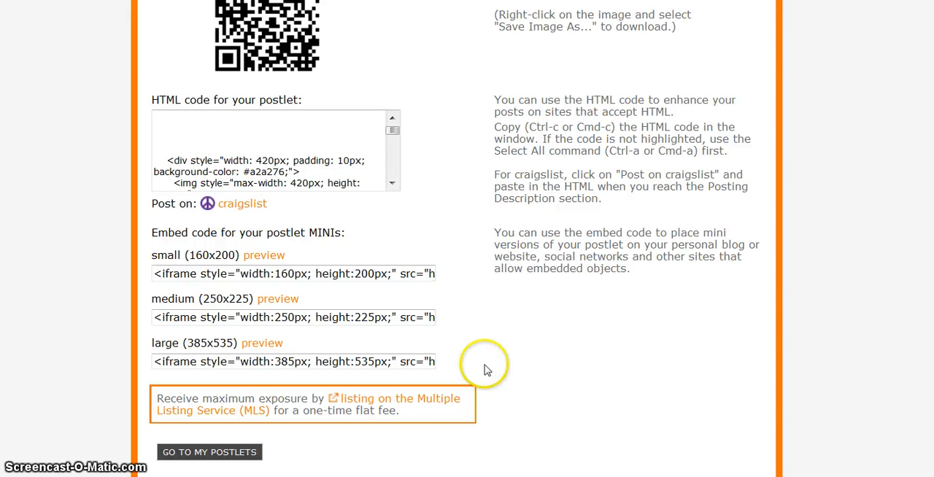
Open the account's overview of its postlets to see the active listing.
{"action": "scroll", "coordinate": [456, 241], "scroll_direction": "up", "scroll_amount": 7}
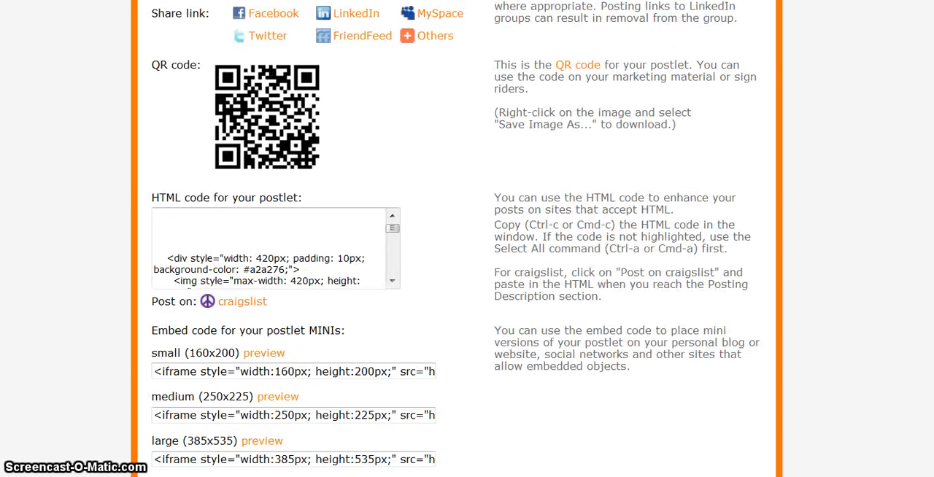
{"action": "scroll", "coordinate": [456, 241], "scroll_direction": "up", "scroll_amount": 3}
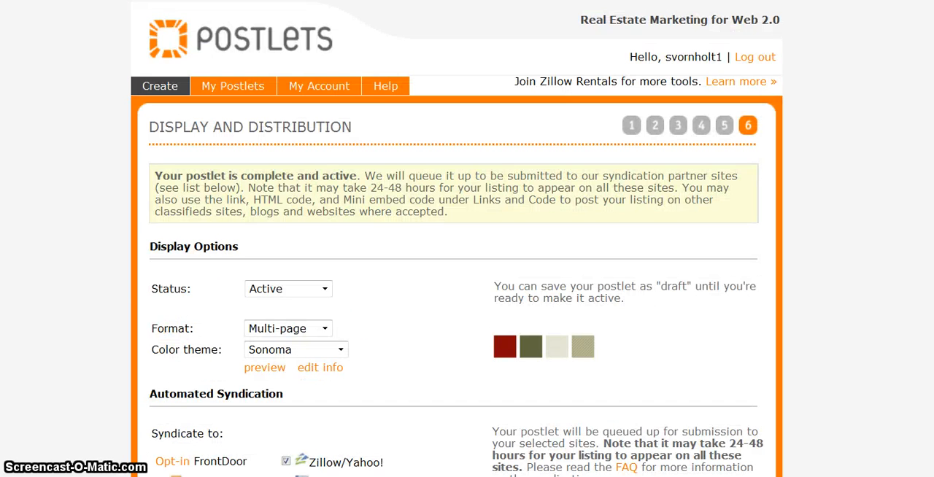
{"action": "left_click", "coordinate": [261, 86]}
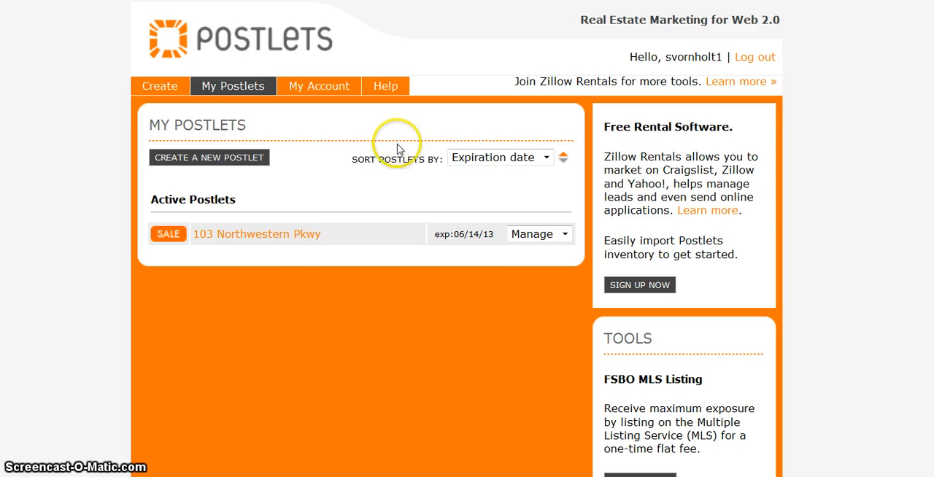
Open the active sale listing and examine its property description, price and contact section.
{"action": "left_click", "coordinate": [301, 233]}
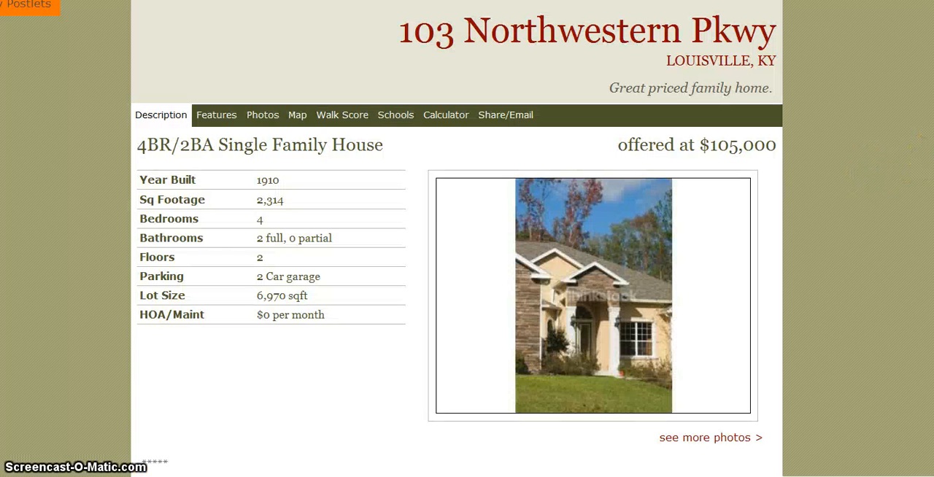
{"action": "scroll", "coordinate": [456, 238], "scroll_direction": "down", "scroll_amount": 3}
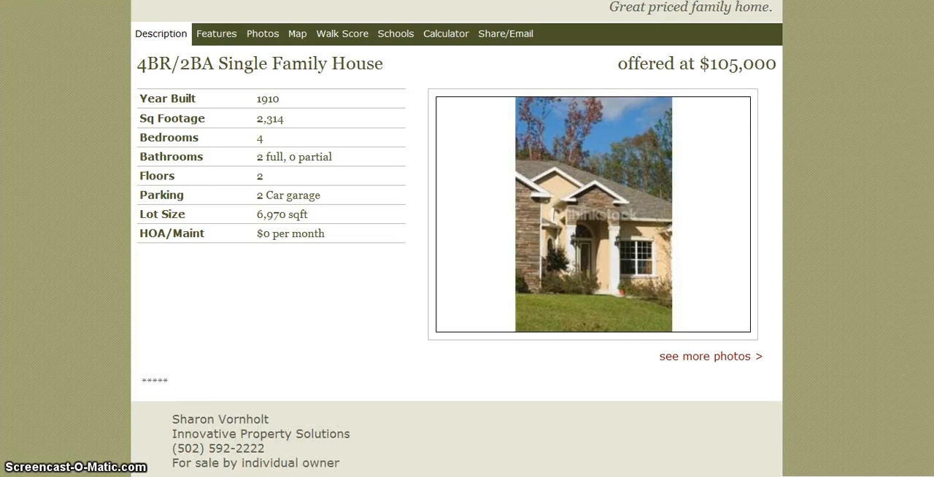
{"action": "scroll", "coordinate": [456, 238], "scroll_direction": "down", "scroll_amount": 1}
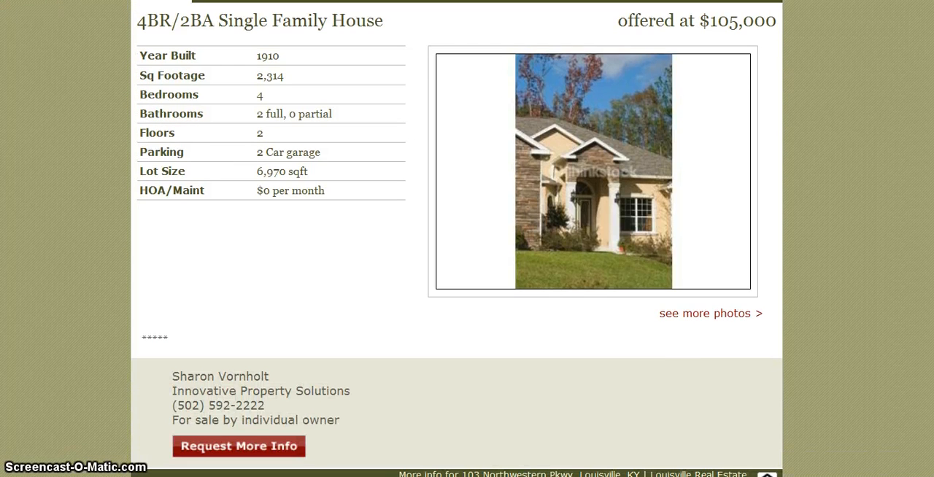
View the listing's full-size "Front of house" photo, and return through the description to the overview of postlets.
{"action": "left_click", "coordinate": [758, 317]}
{"action": "left_click", "coordinate": [758, 317]}
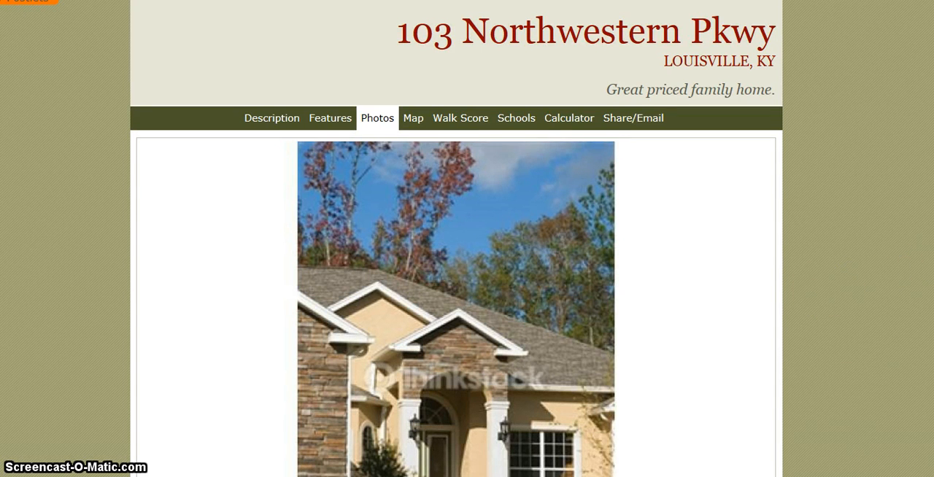
{"action": "scroll", "coordinate": [928, 270], "scroll_direction": "down", "scroll_amount": 1}
{"action": "scroll", "coordinate": [456, 241], "scroll_direction": "down", "scroll_amount": 2}
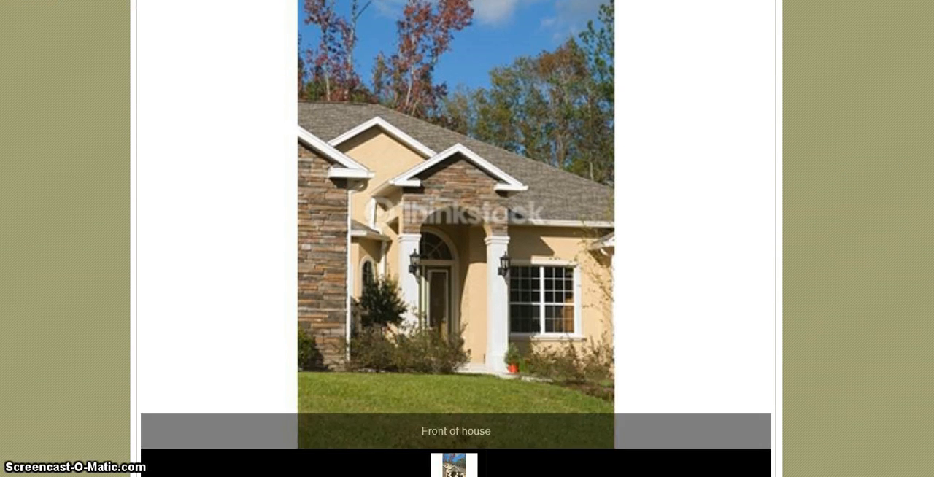
{"action": "scroll", "coordinate": [456, 241], "scroll_direction": "down", "scroll_amount": 1}
{"action": "scroll", "coordinate": [508, 174], "scroll_direction": "down", "scroll_amount": 1}
{"action": "scroll", "coordinate": [507, 173], "scroll_direction": "up", "scroll_amount": 5}
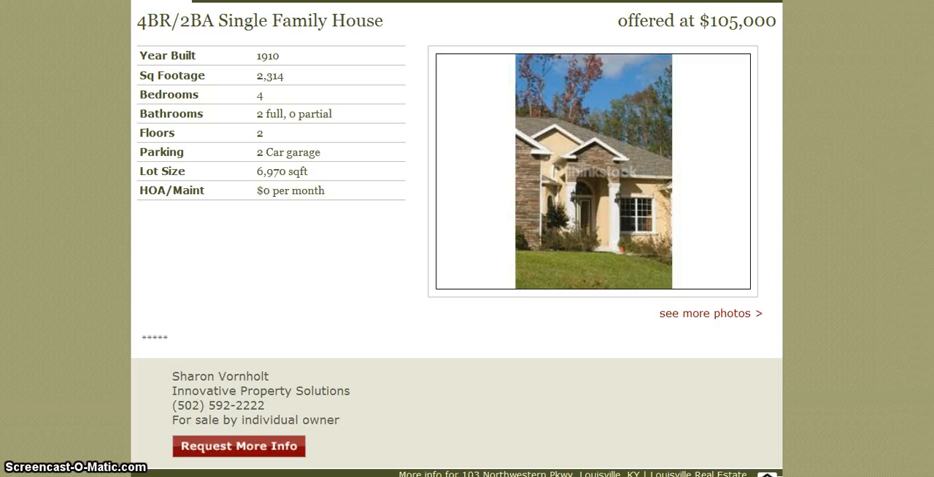
{"action": "scroll", "coordinate": [457, 239], "scroll_direction": "up", "scroll_amount": 2}
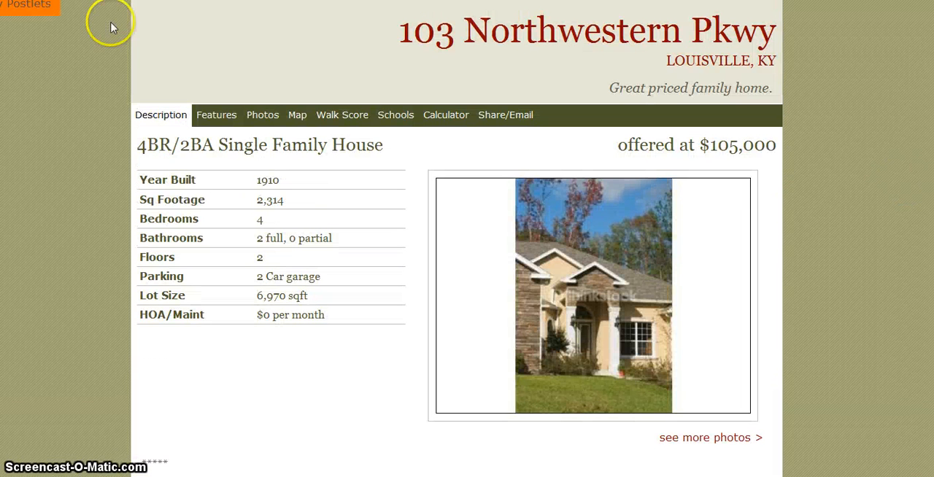
{"action": "key", "text": "alt+Left"}
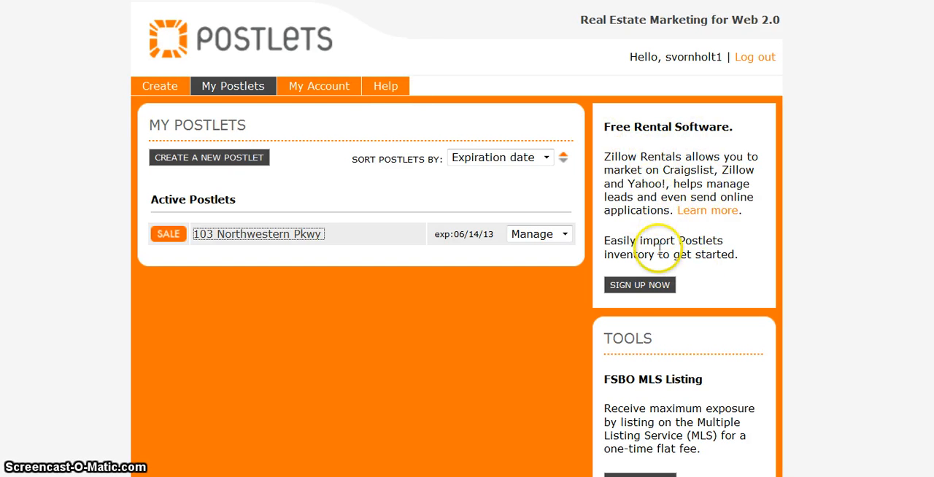
Open the Zillow Rentals sign-up page to examine its free tools and account form, and return to the postlets overview.
{"action": "left_click", "coordinate": [656, 290]}
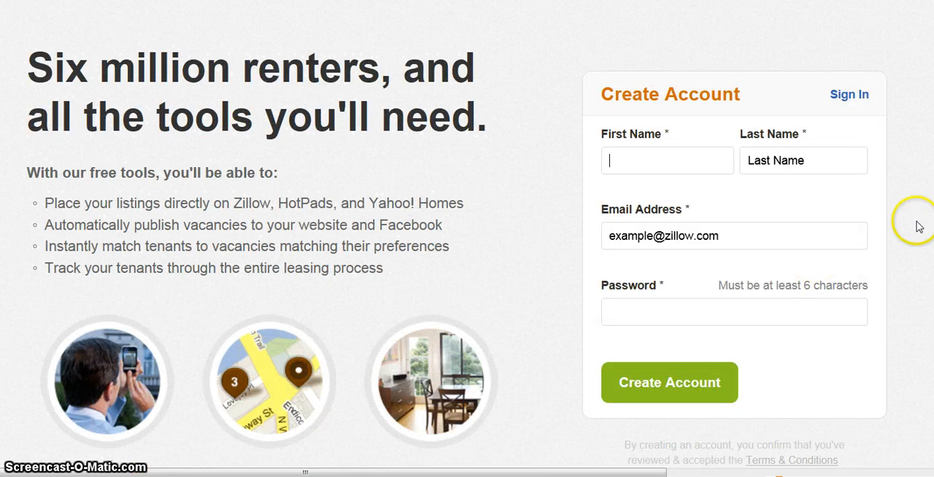
{"action": "scroll", "coordinate": [467, 256], "scroll_direction": "down", "scroll_amount": 1}
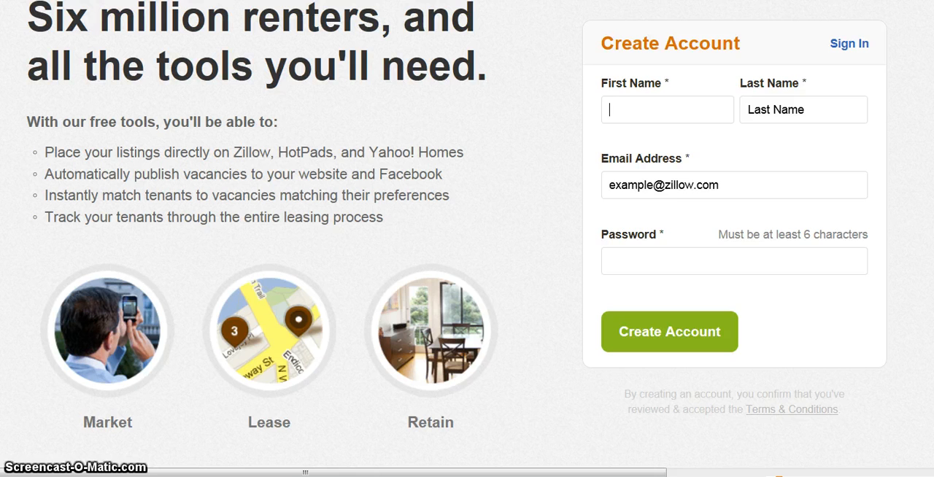
{"action": "scroll", "coordinate": [467, 255], "scroll_direction": "up", "scroll_amount": 1}
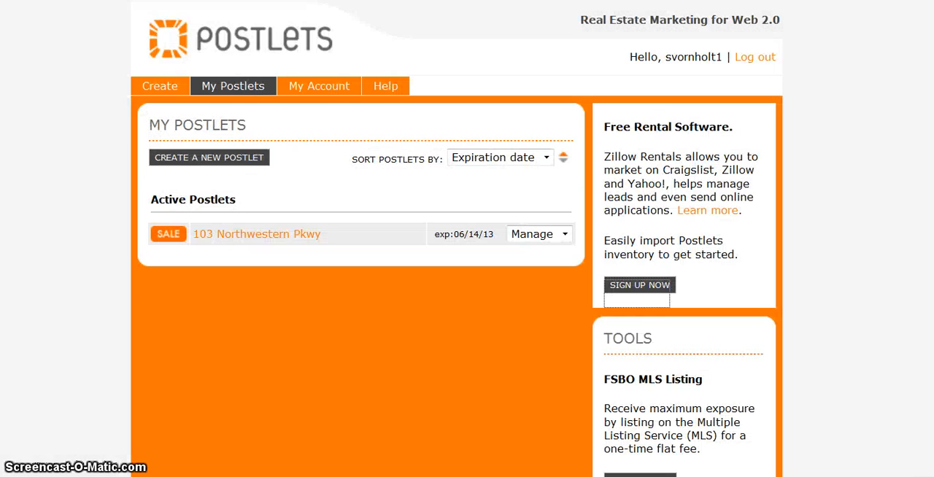
{"action": "left_click", "coordinate": [466, 56]}
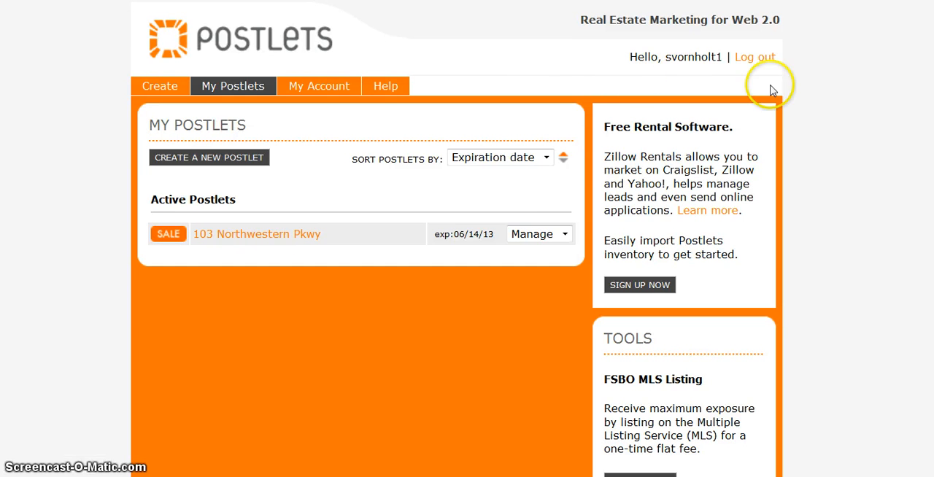
Examine the additional tools offered beside the postlets overview: FSBO MLS Listing, QR Sign Riders and Postlets Gallery.
{"action": "scroll", "coordinate": [457, 239], "scroll_direction": "down", "scroll_amount": 1}
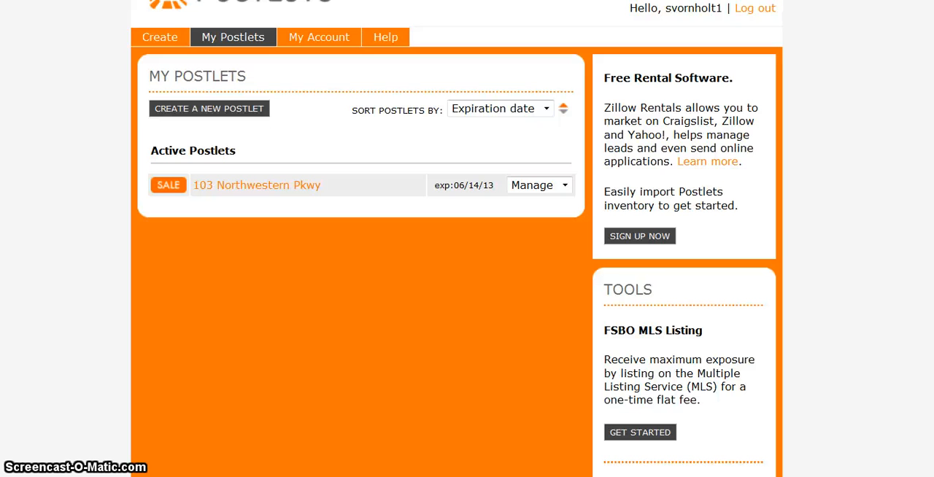
{"action": "scroll", "coordinate": [809, 210], "scroll_direction": "down", "scroll_amount": 5}
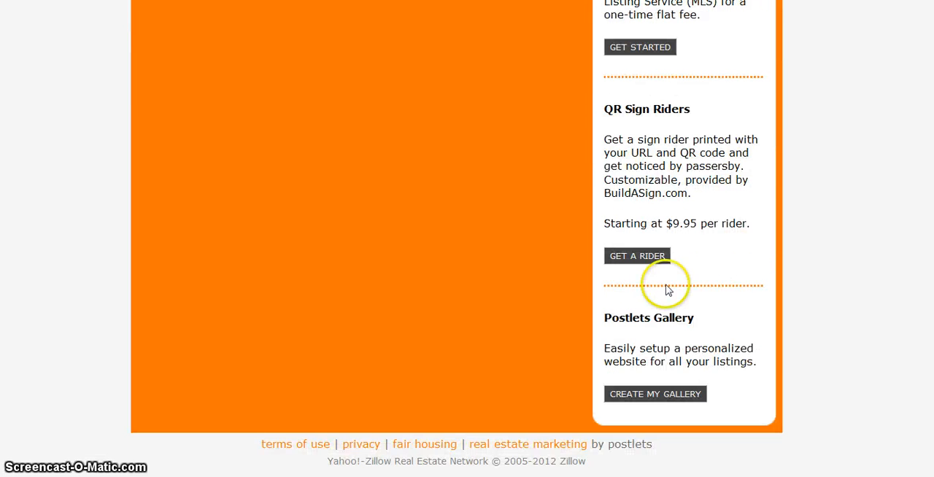
{"action": "scroll", "coordinate": [921, 270], "scroll_direction": "up", "scroll_amount": 4}
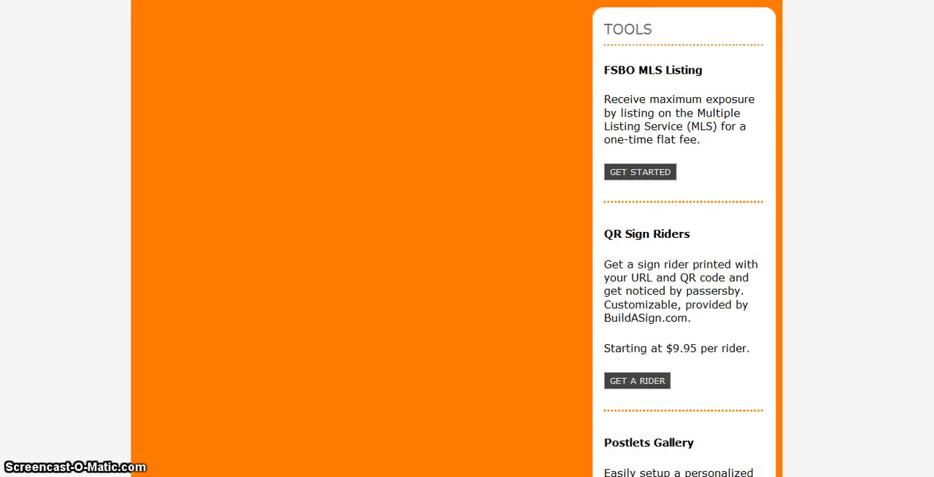
{"action": "scroll", "coordinate": [454, 238], "scroll_direction": "up", "scroll_amount": 3}
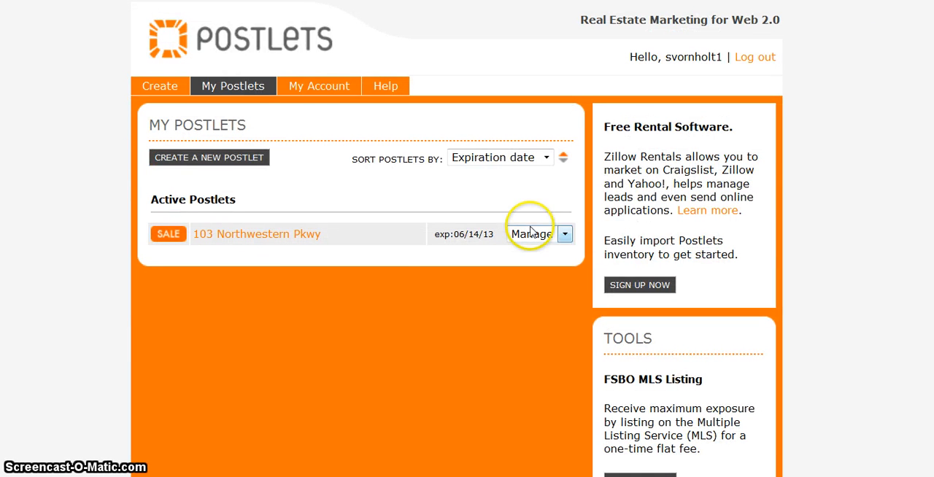